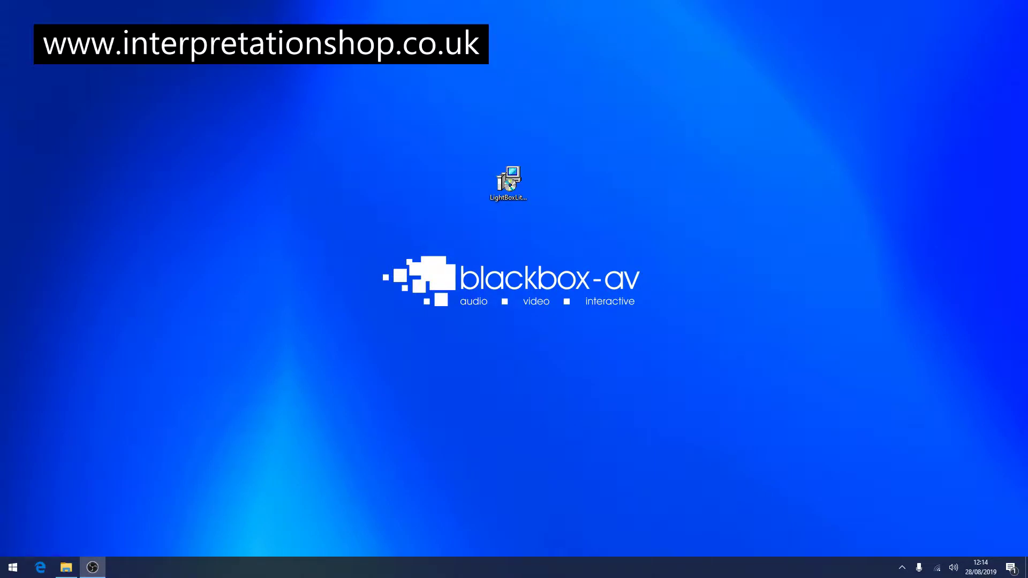
# Run the LightBoxLite installer with default settings into Program Files and launch the app on finish.
pyautogui.click(784, 198)
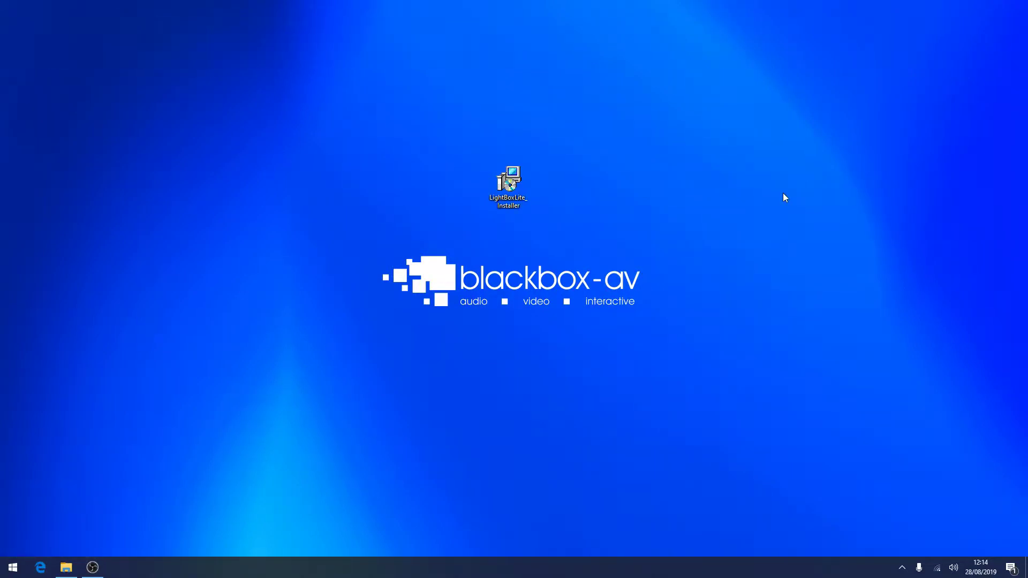
pyautogui.doubleClick(509, 184)
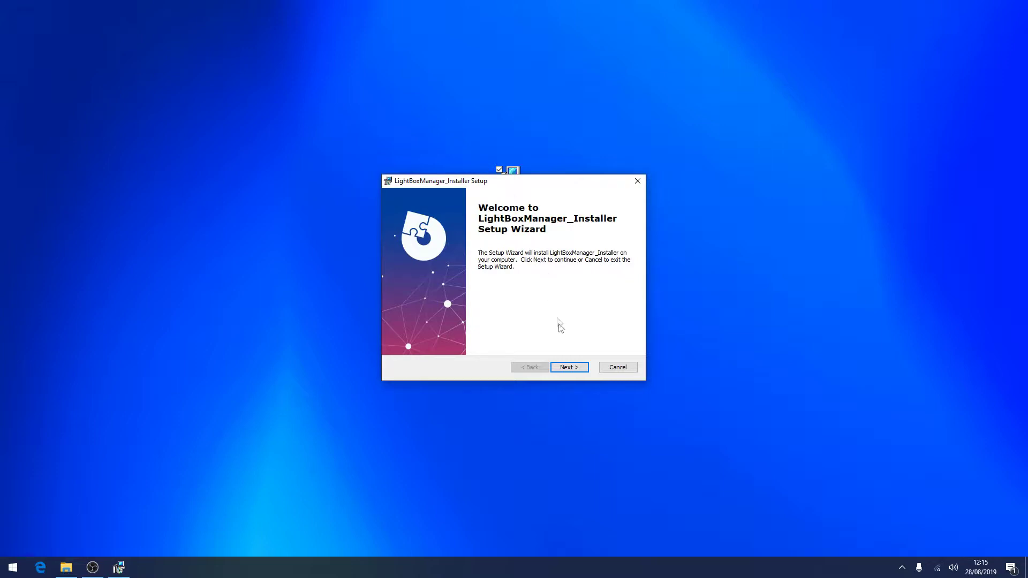
pyautogui.click(573, 369)
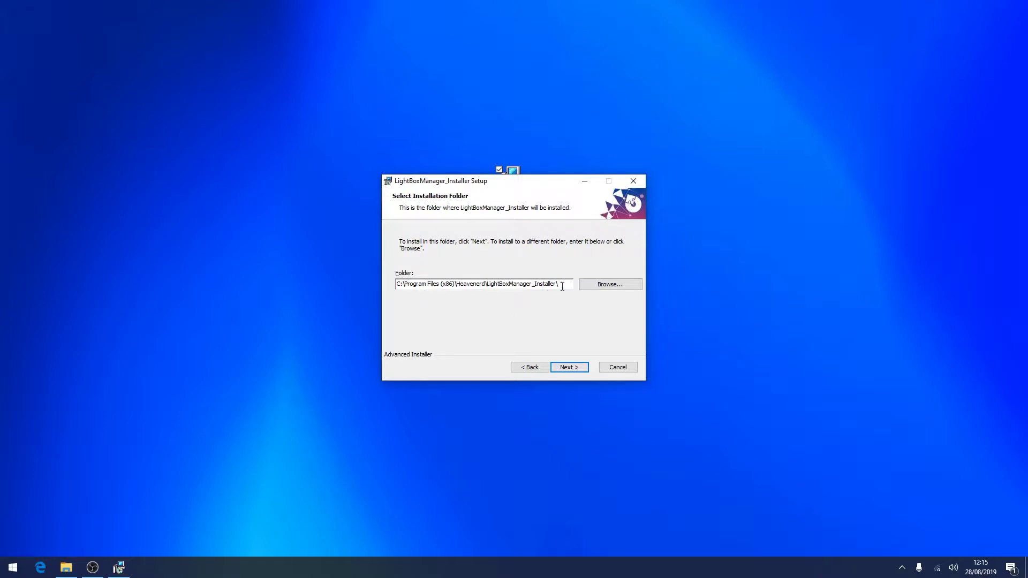
pyautogui.click(568, 369)
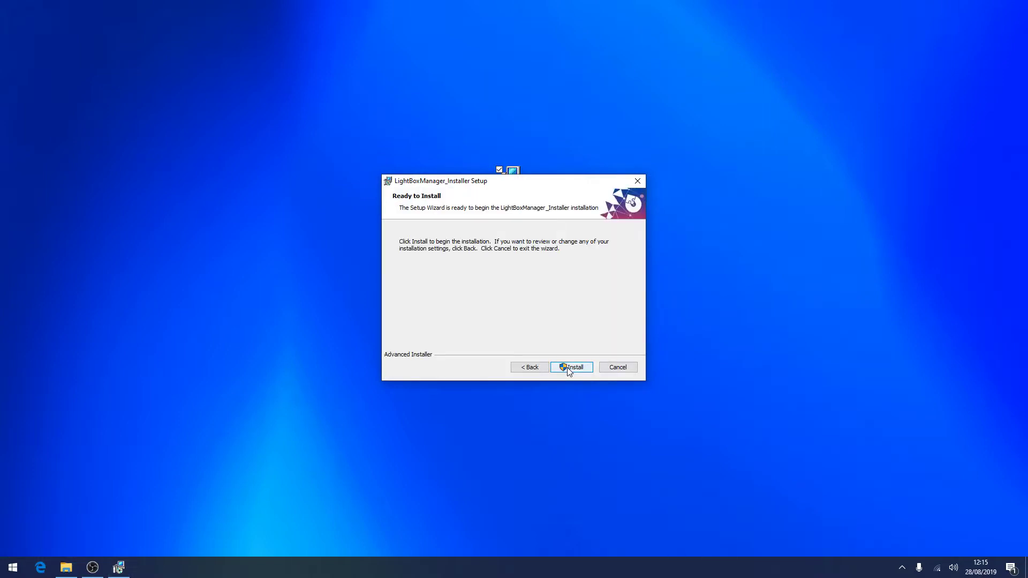
pyautogui.click(570, 369)
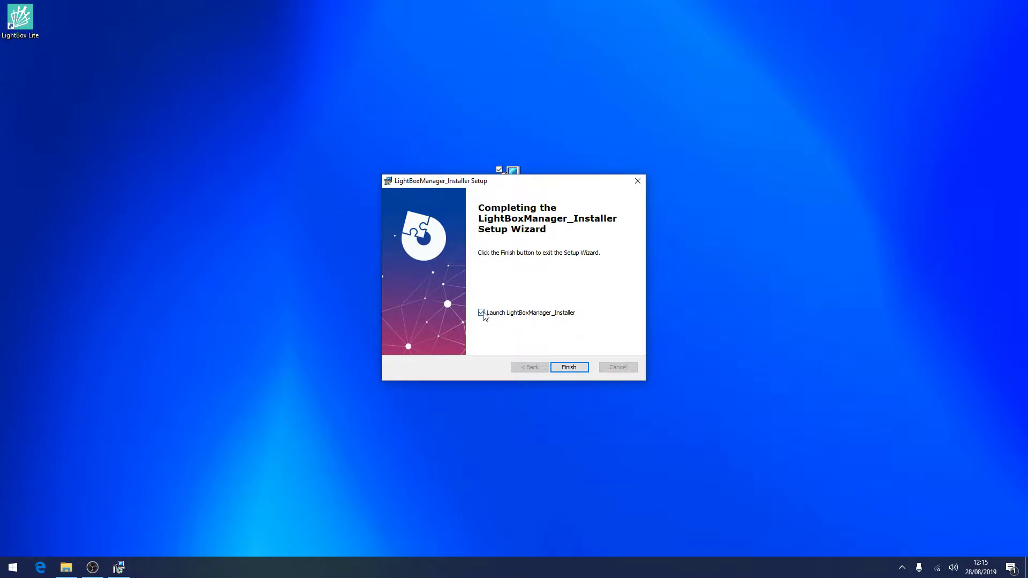
pyautogui.click(569, 368)
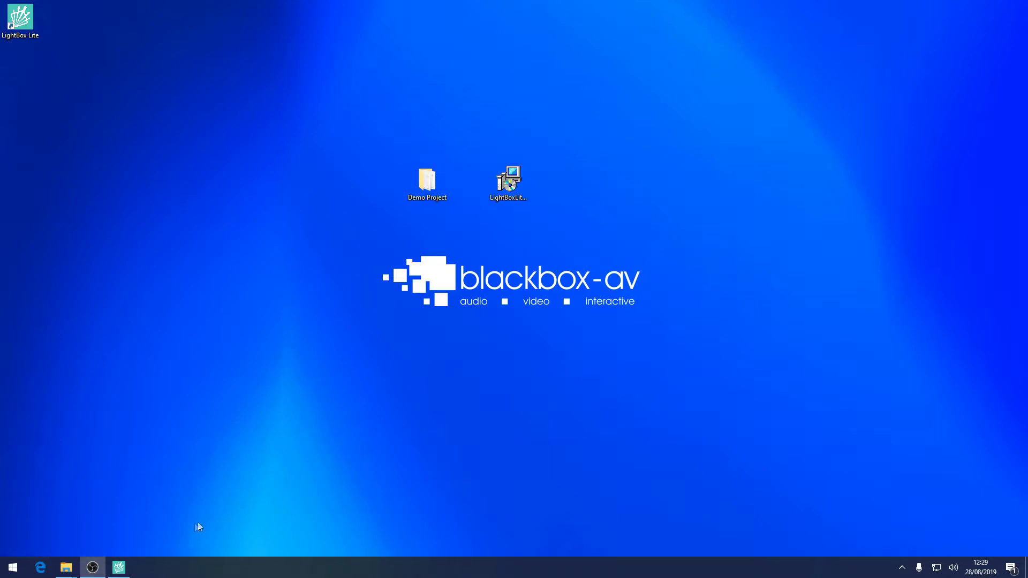
# Open the C:\LightBox folder via This PC and Local Disk (C:).
pyautogui.moveTo(71, 568)
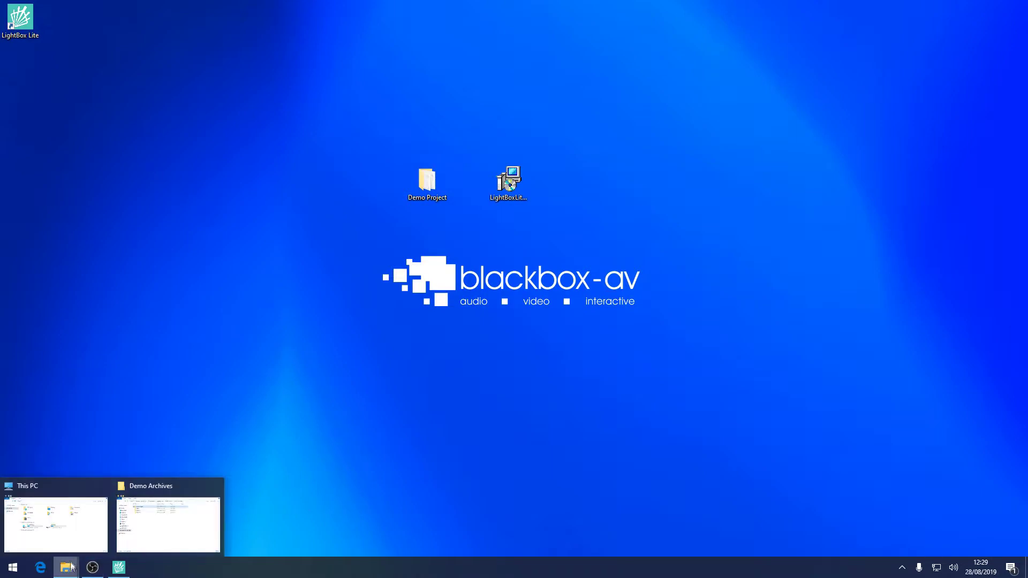
pyautogui.click(73, 541)
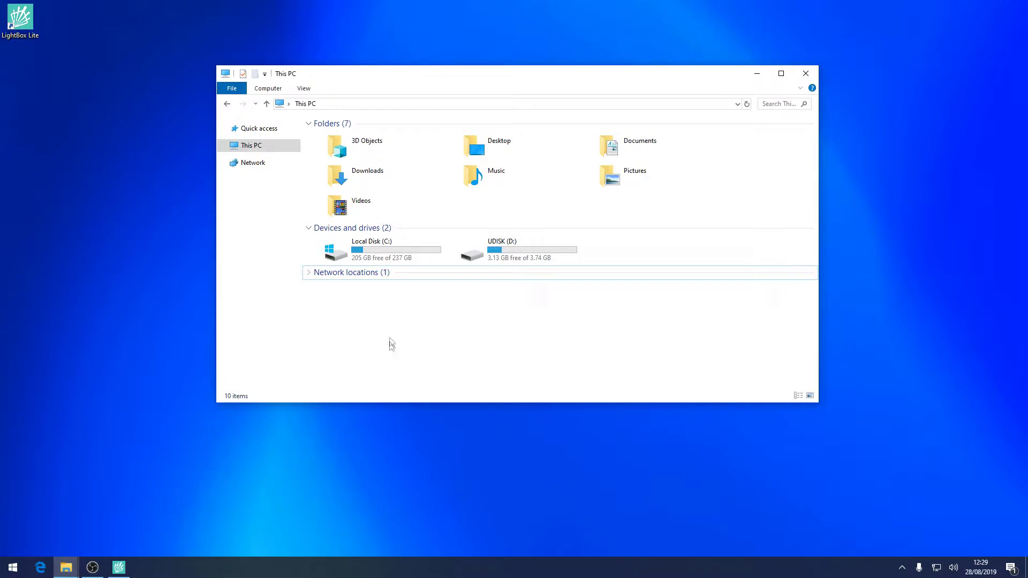
pyautogui.doubleClick(395, 250)
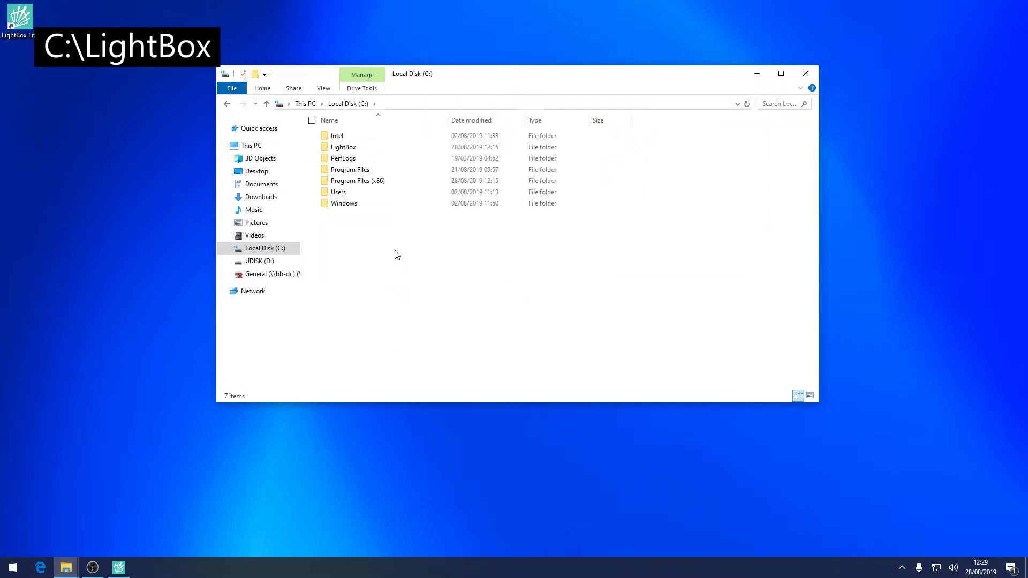
pyautogui.doubleClick(387, 148)
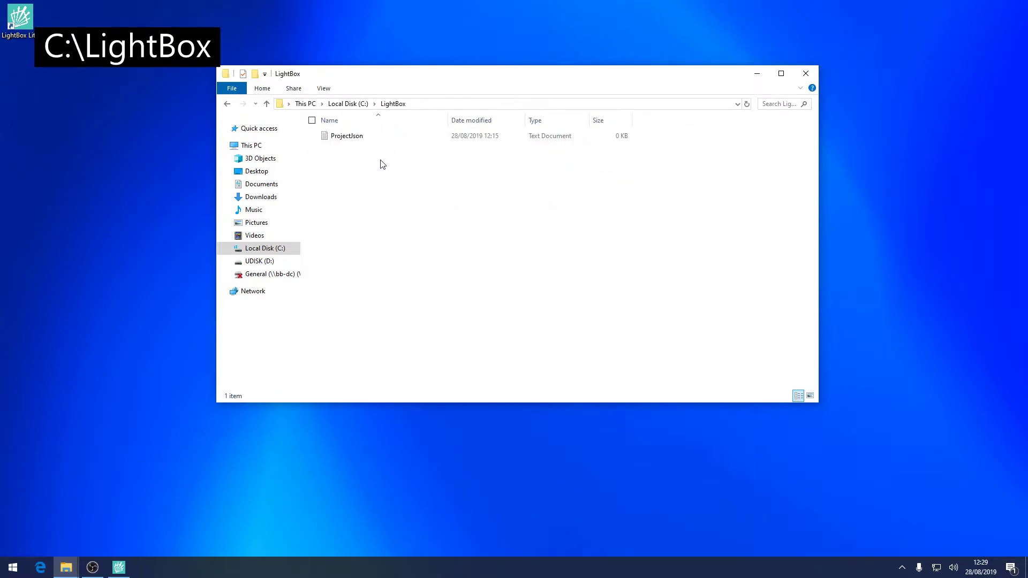
# Drag the Demo Project folder from the desktop into C:\LightBox beside ProjectJson.
pyautogui.moveTo(436, 80); pyautogui.dragTo(382, 229)
pyautogui.click(419, 179)
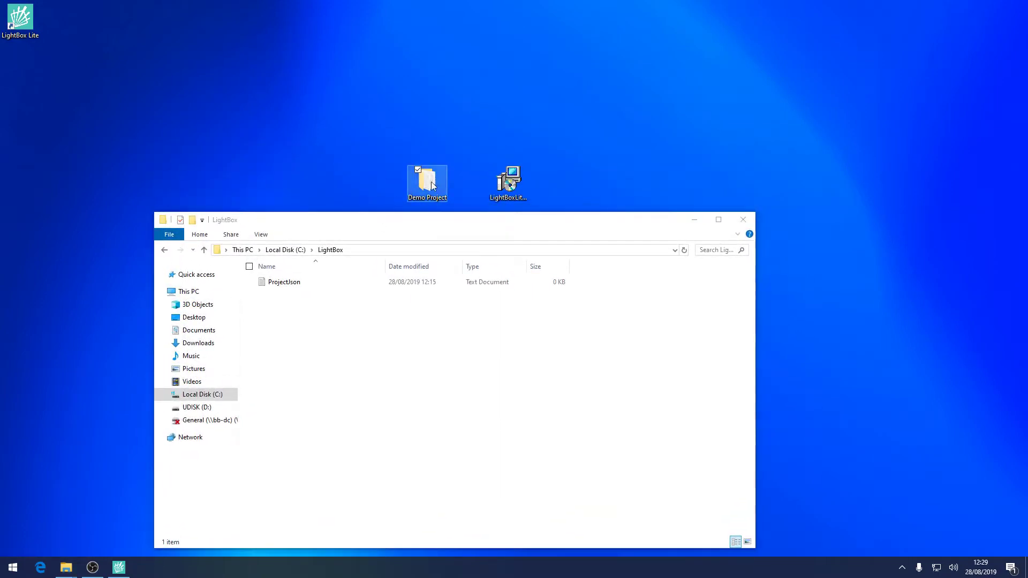
pyautogui.moveTo(433, 185); pyautogui.dragTo(405, 342)
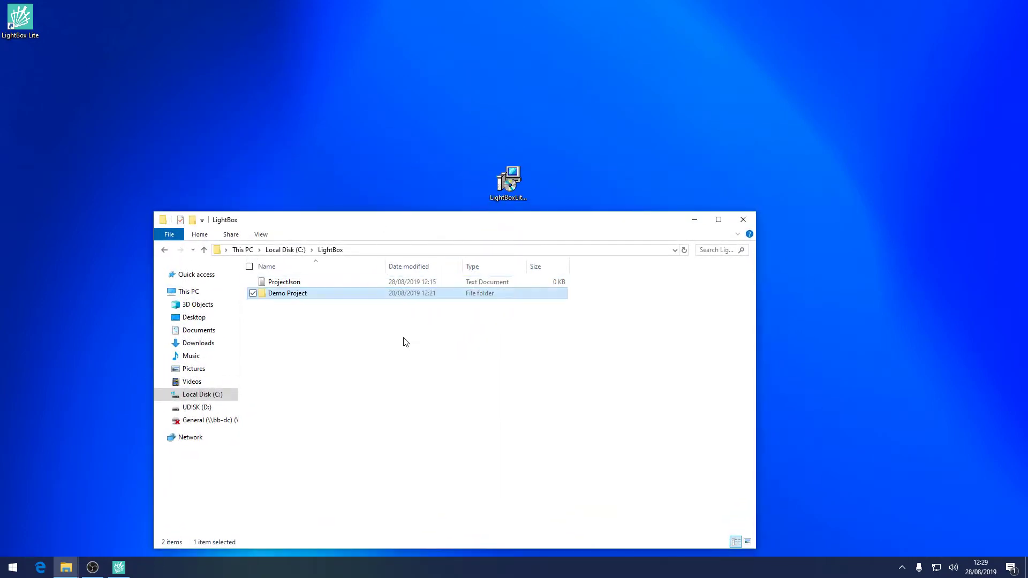
pyautogui.click(405, 333)
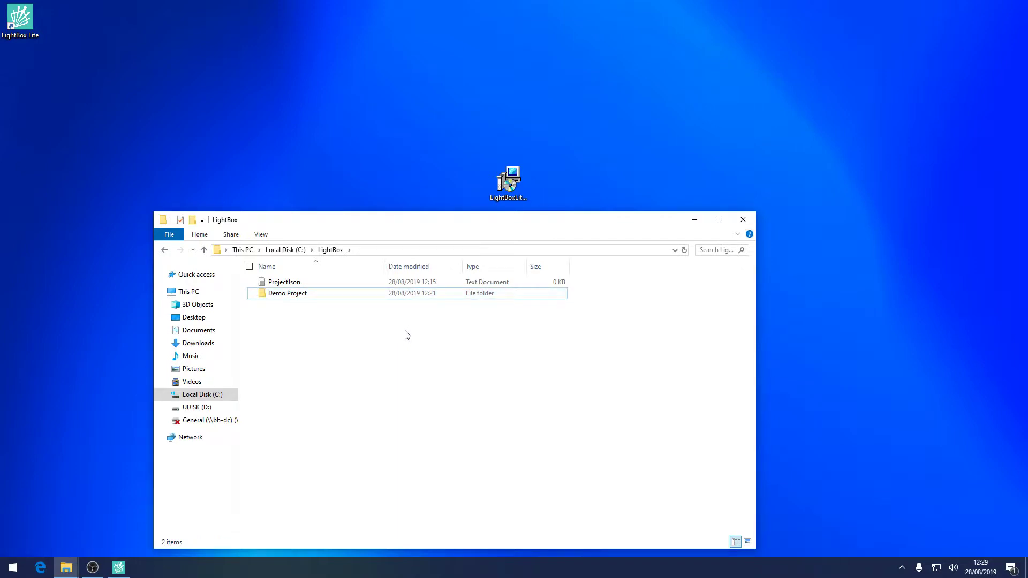
# Add a project named 'Demo Project' in Lightbox Lite and acknowledge the confirmation.
pyautogui.click(119, 567)
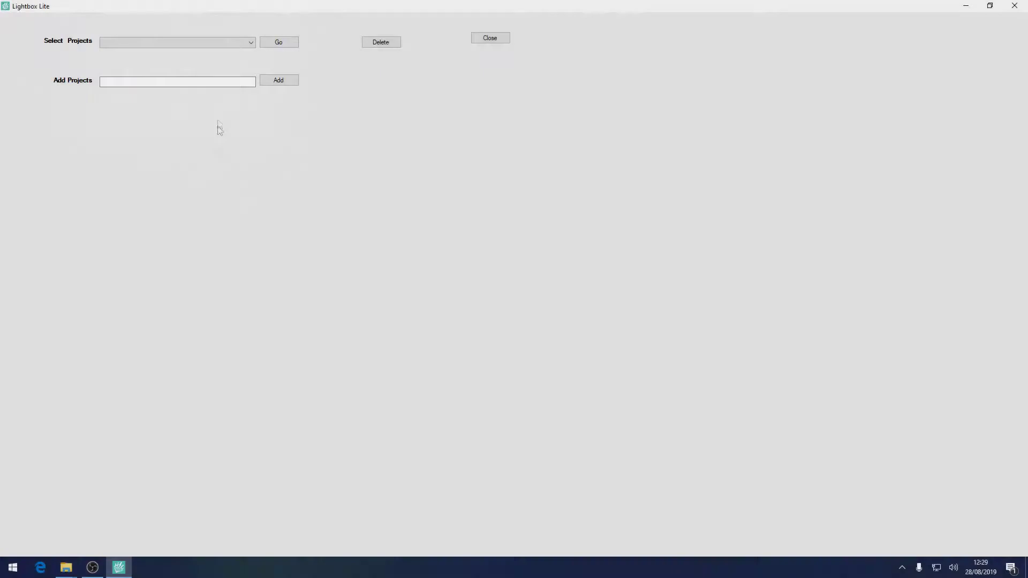
pyautogui.click(221, 81)
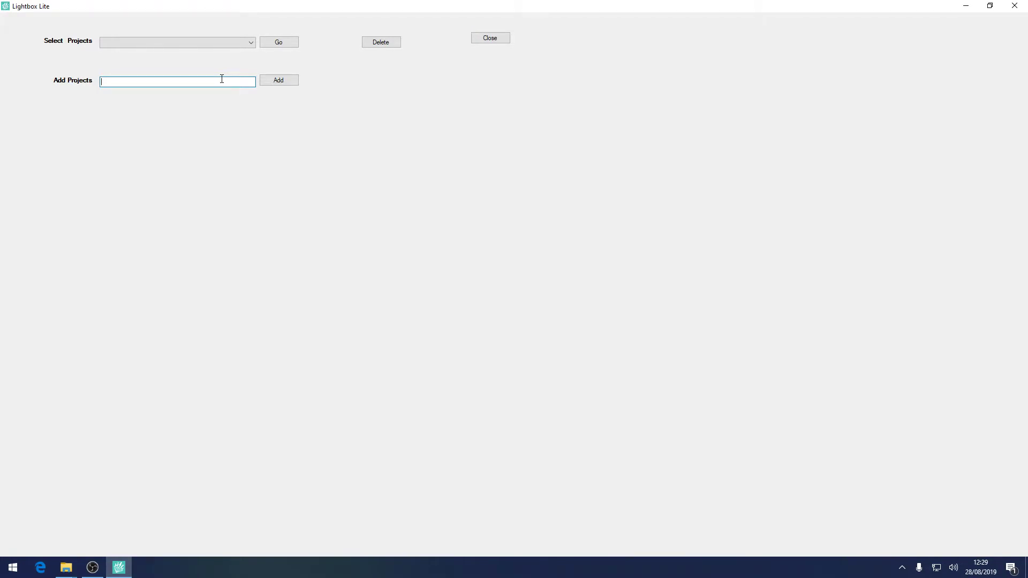
pyautogui.write('Demo Project')
pyautogui.click(268, 85)
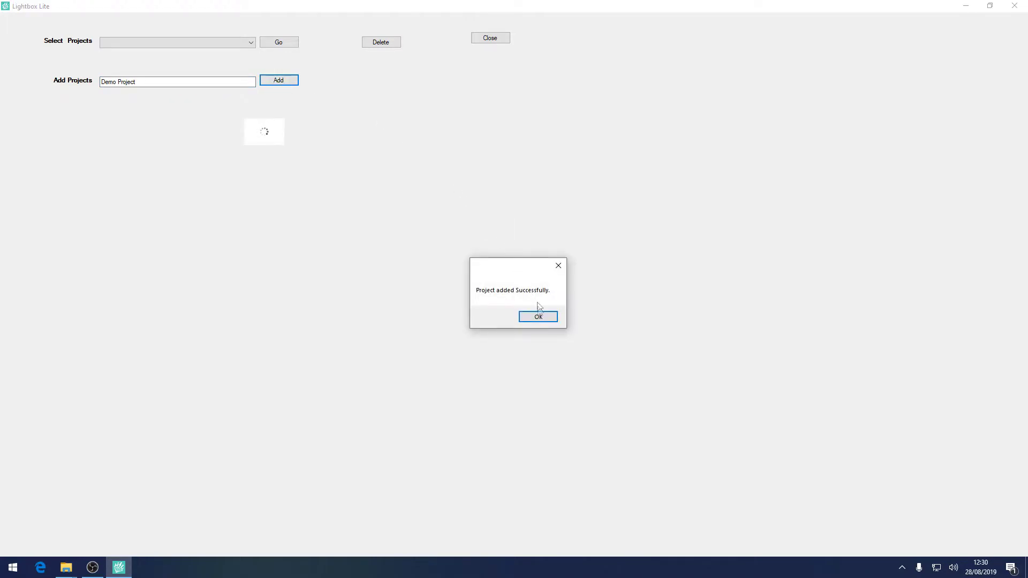
pyautogui.click(539, 316)
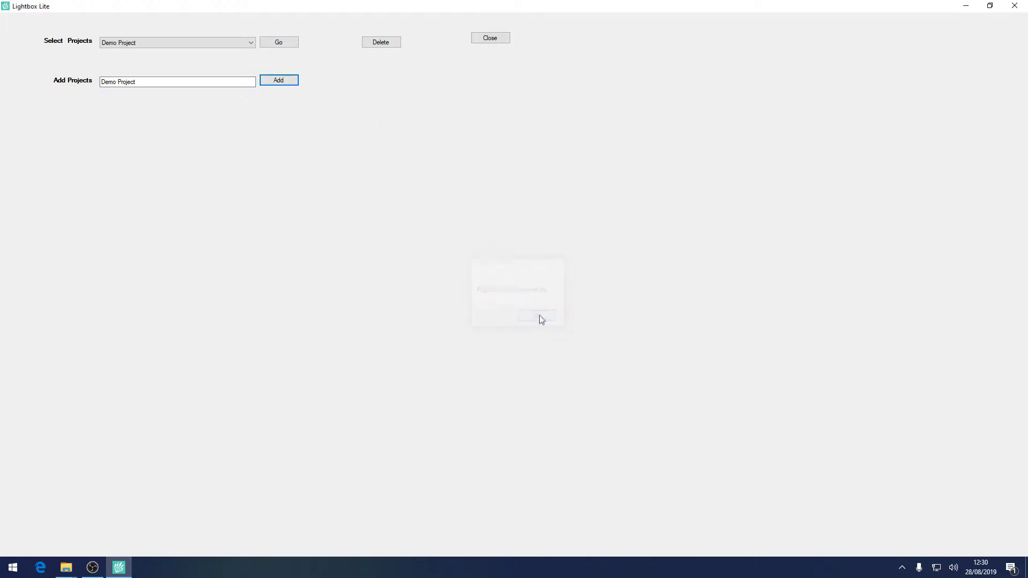
# Pick Demo Project in Select Projects and open its dashboard with Go.
pyautogui.click(251, 43)
pyautogui.click(179, 54)
pyautogui.click(278, 42)
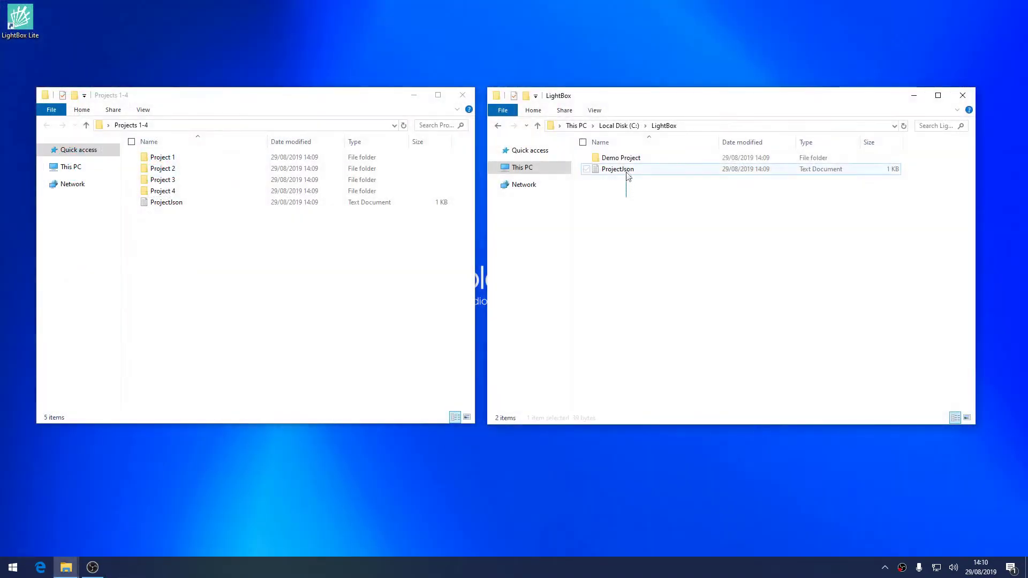
# Delete everything in C:\LightBox and copy the five items from Projects 1-4.
pyautogui.moveTo(626, 171); pyautogui.dragTo(624, 161)
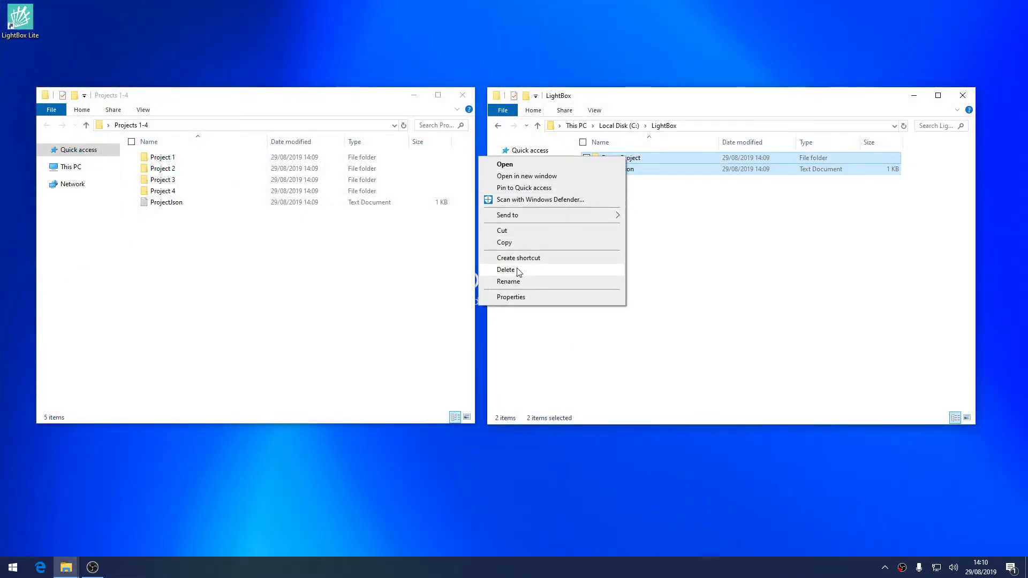
pyautogui.click(519, 271)
pyautogui.moveTo(351, 262); pyautogui.dragTo(325, 156)
pyautogui.rightClick(323, 172)
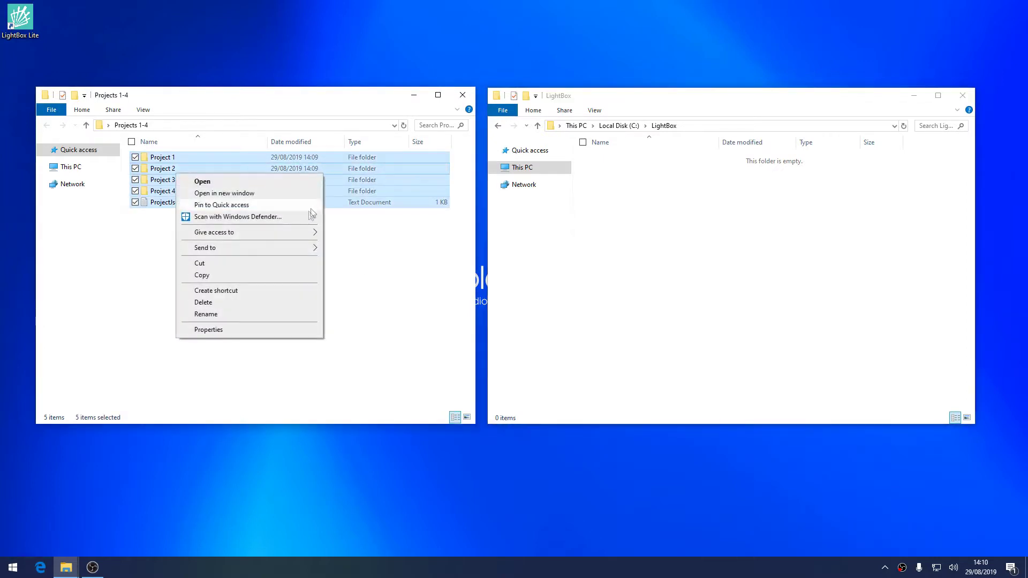
pyautogui.click(239, 275)
# Paste Project 1–4 and ProjectJson into C:\LightBox, then relaunch Lightbox Lite.
pyautogui.rightClick(566, 262)
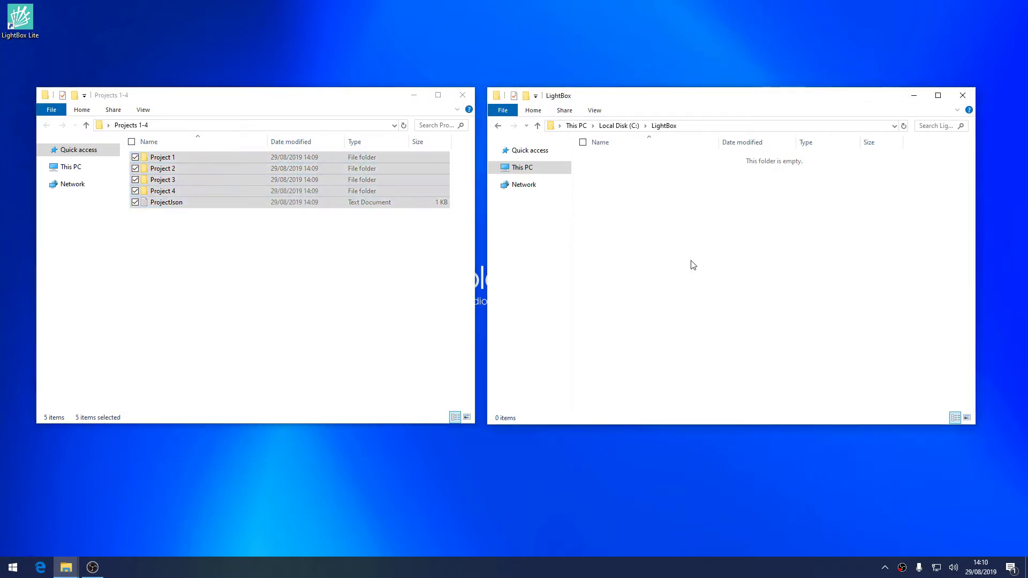
pyautogui.click(626, 335)
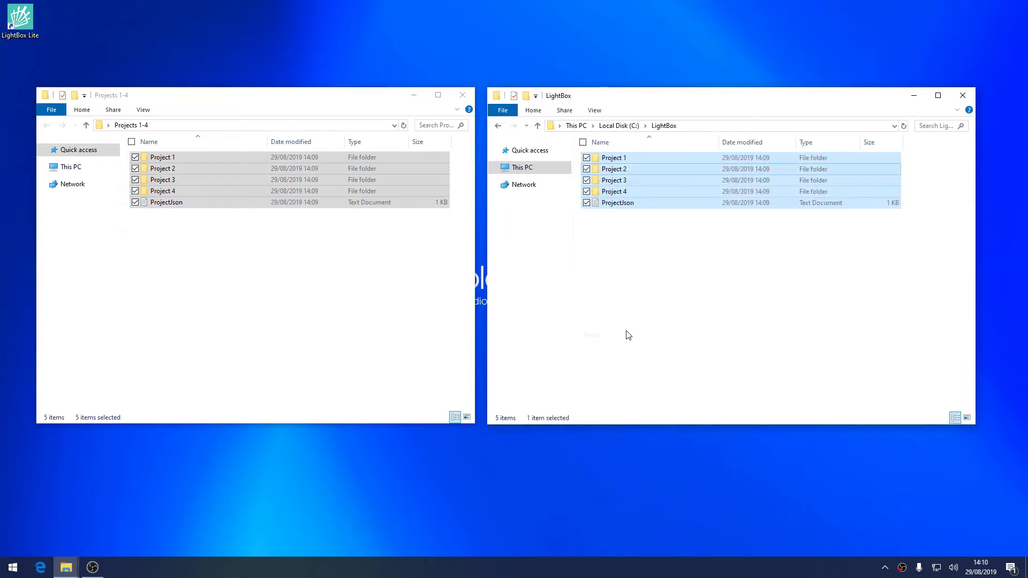
pyautogui.click(632, 309)
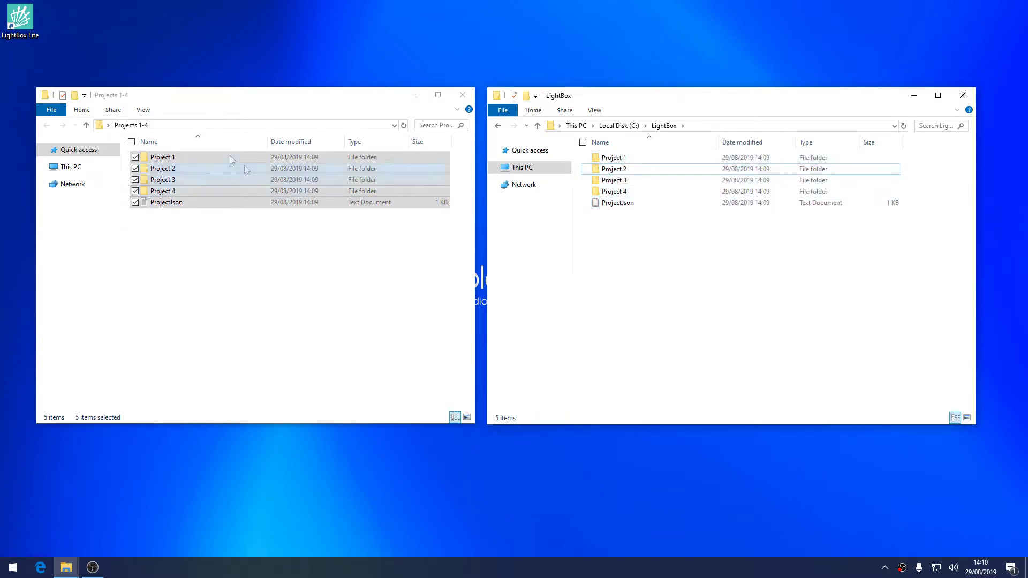
pyautogui.click(151, 67)
pyautogui.doubleClick(29, 26)
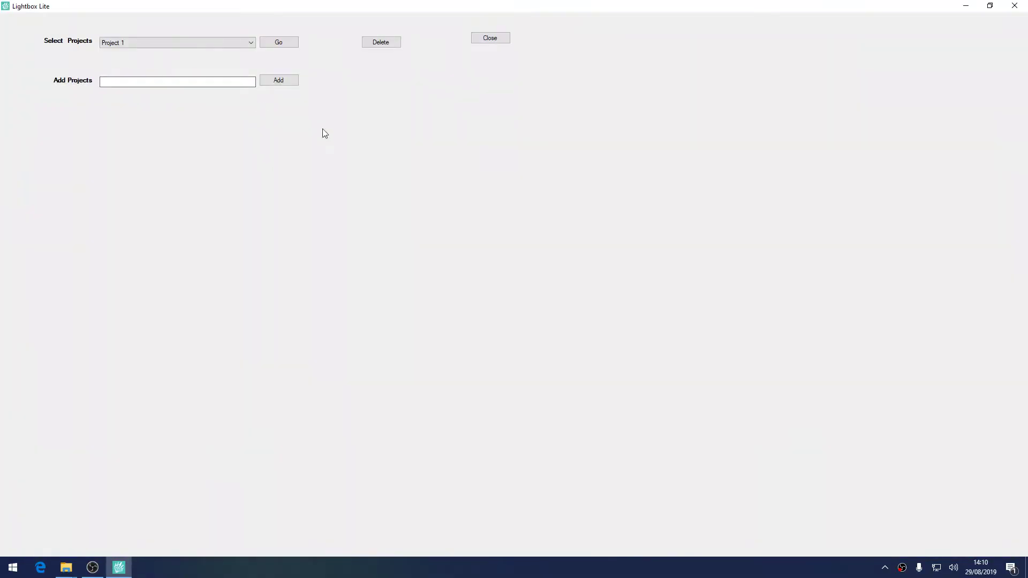
# Open the Select Projects list to confirm Project 1 through Project 4, then close it.
pyautogui.click(240, 43)
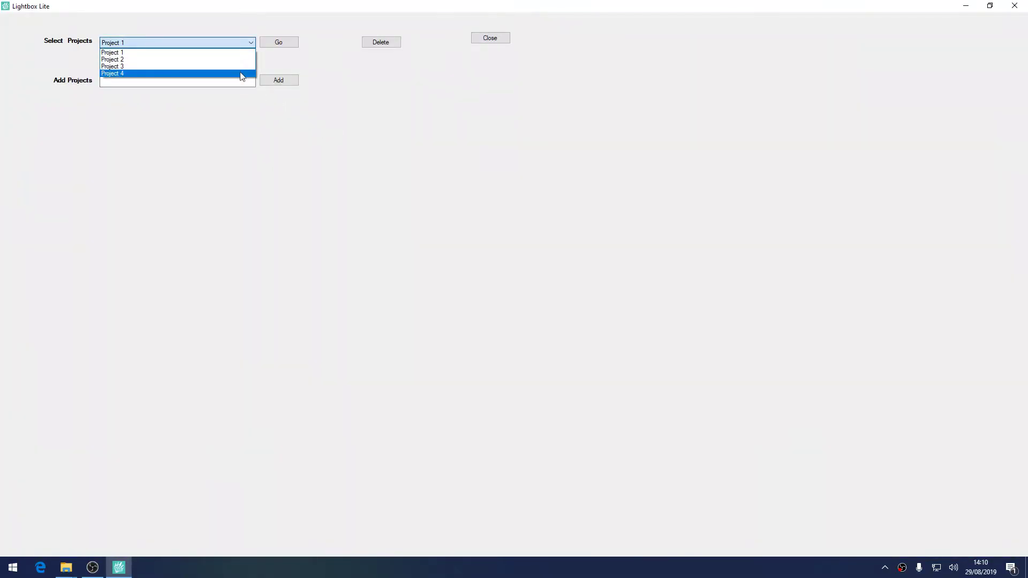
pyautogui.click(242, 105)
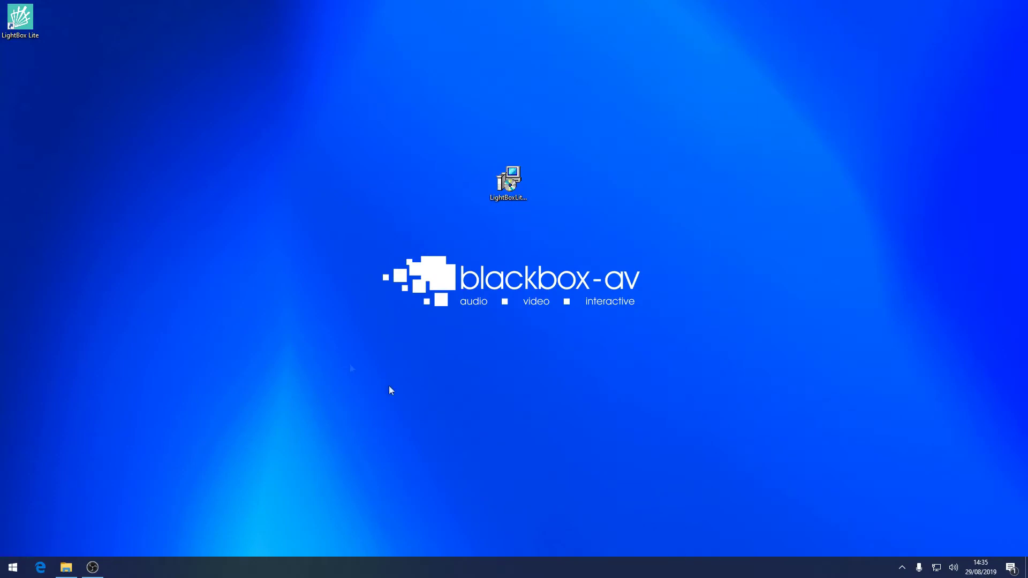
# Relaunch Lightbox Lite from its desktop shortcut.
pyautogui.doubleClick(20, 19)
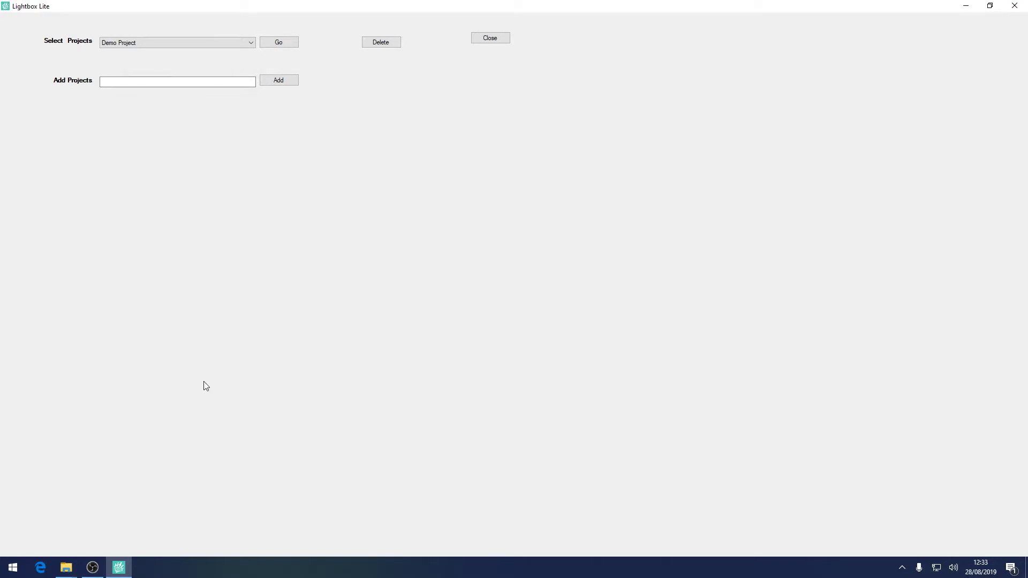
# Add a project named 'New Project' and acknowledge the confirmation.
pyautogui.click(209, 83)
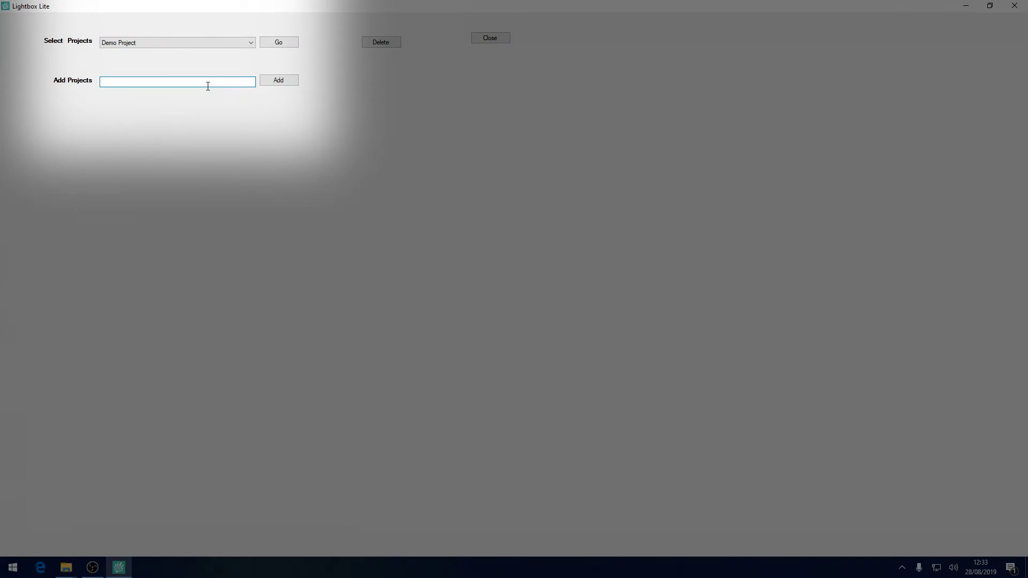
pyautogui.write('New Project')
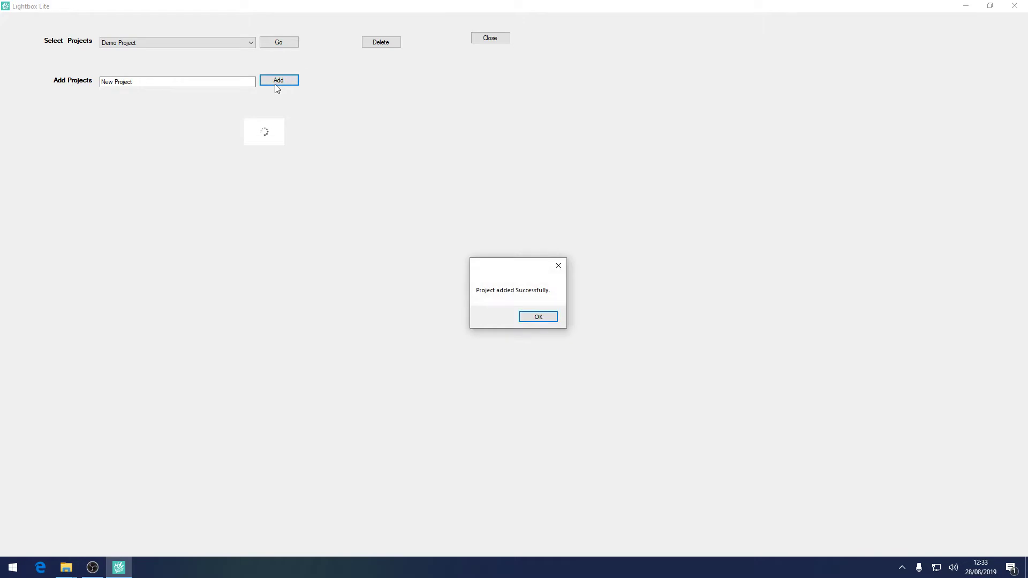
pyautogui.click(542, 320)
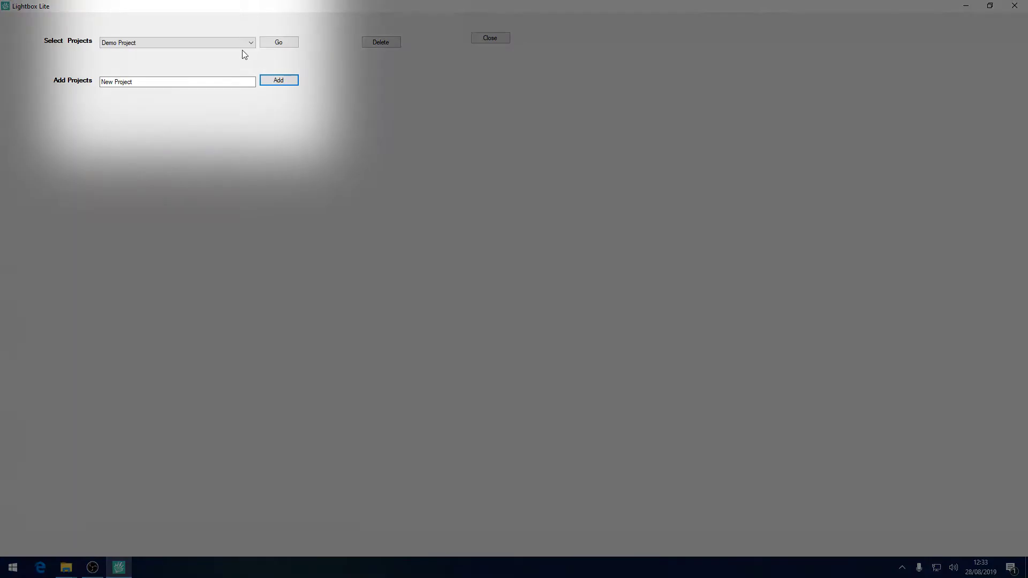
# Open New Project from Select Projects, then minimise Lightbox Lite.
pyautogui.click(242, 48)
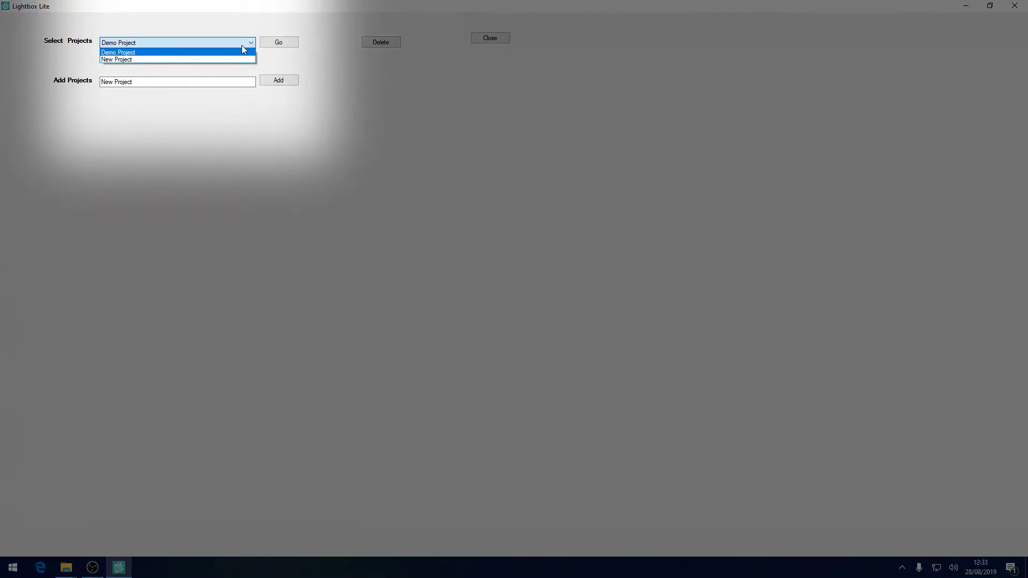
pyautogui.click(227, 59)
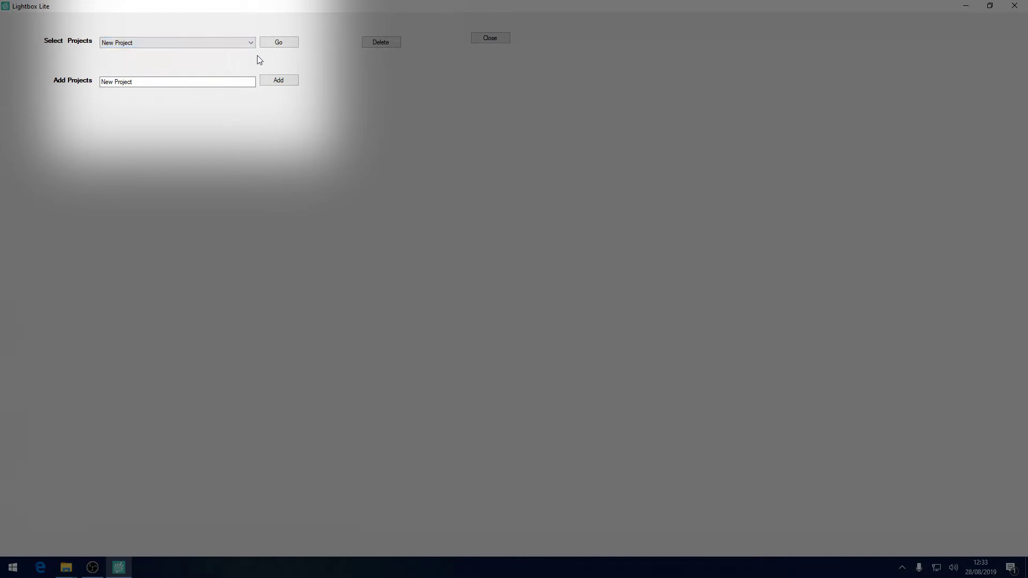
pyautogui.click(278, 43)
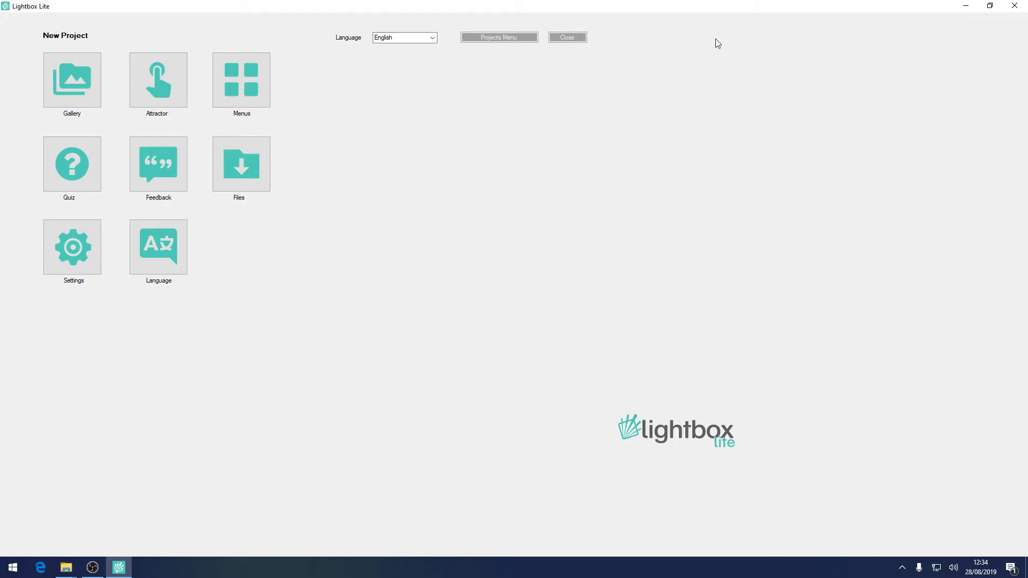
pyautogui.click(961, 7)
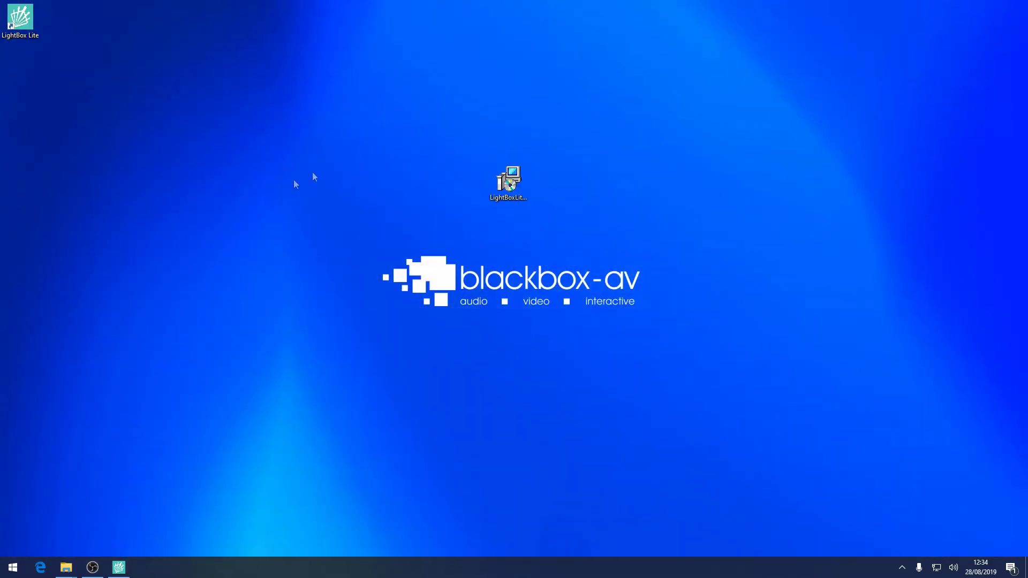
# Create a new folder on the desktop named 'Backup'.
pyautogui.rightClick(351, 163)
pyautogui.moveTo(295, 249)
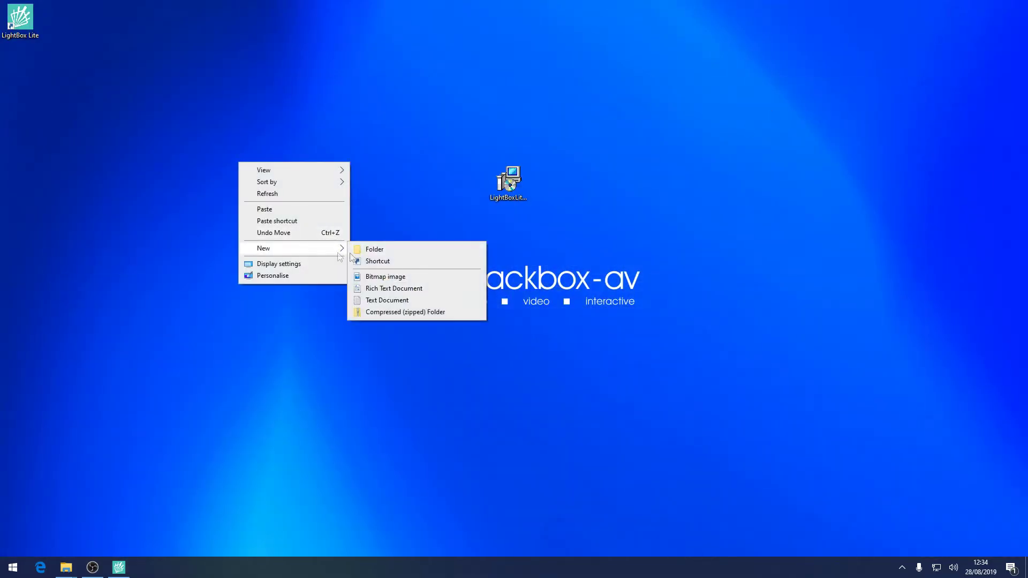
pyautogui.click(371, 250)
pyautogui.write('Back')
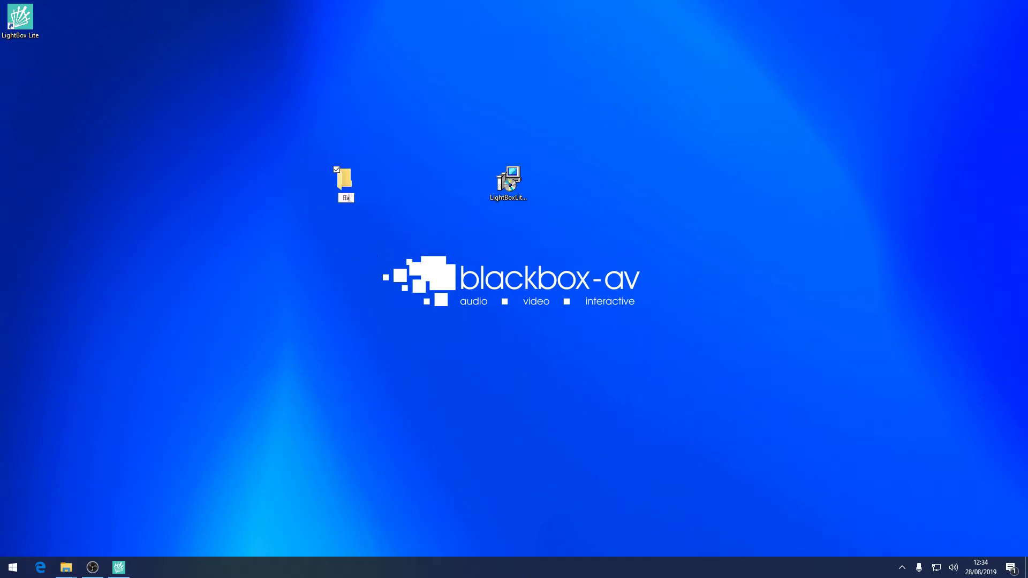
pyautogui.write('p')
pyautogui.press('Return')
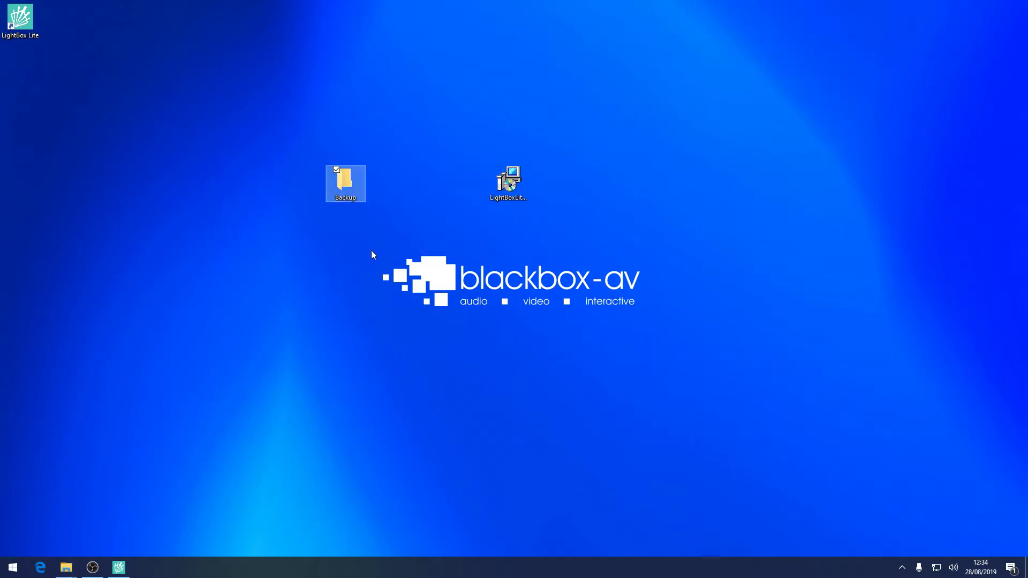
pyautogui.click(373, 254)
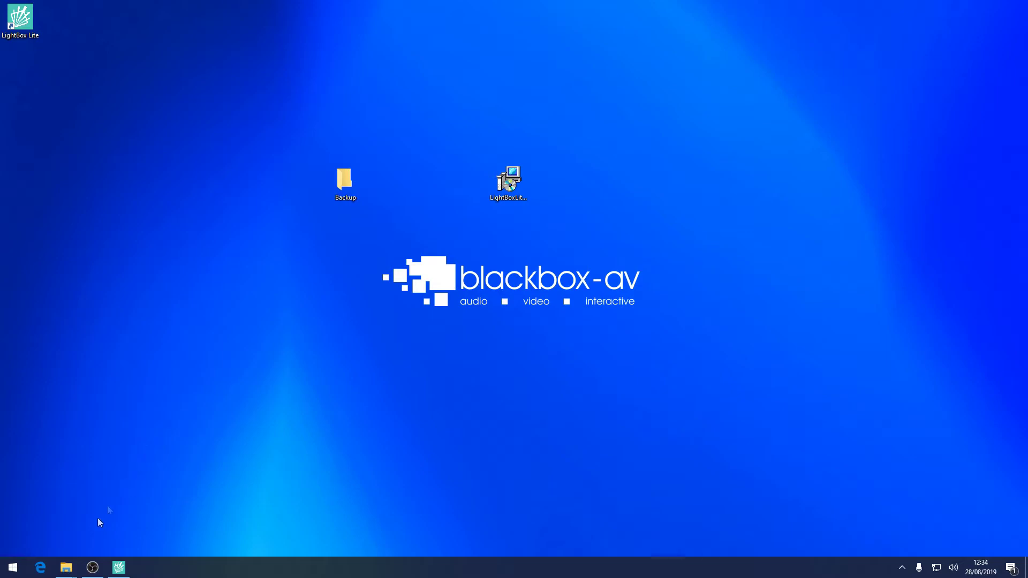
# Copy all three items in C:\LightBox: Demo Project, New Project and ProjectJson.
pyautogui.moveTo(76, 569)
pyautogui.click(70, 534)
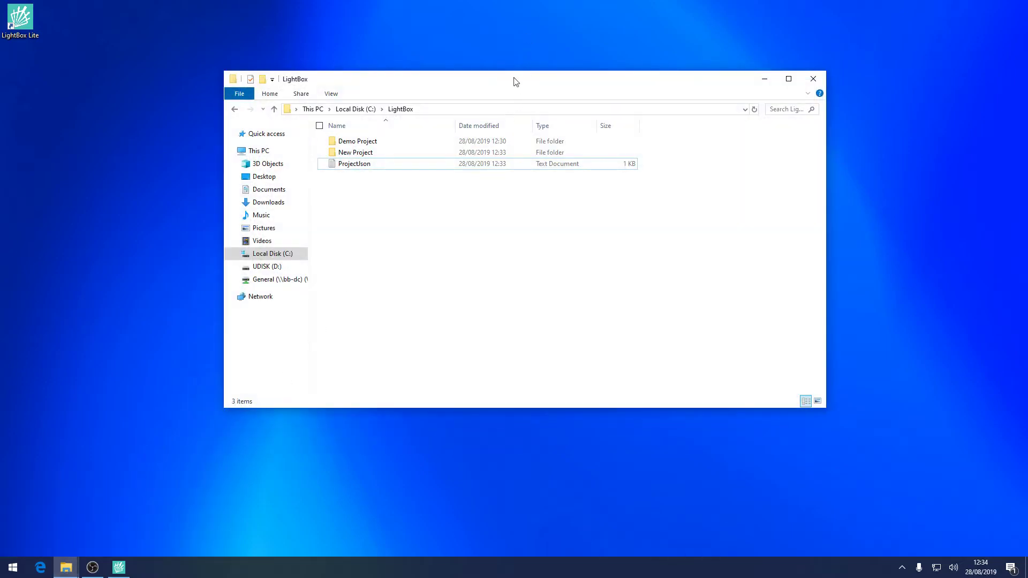
pyautogui.moveTo(516, 82); pyautogui.dragTo(692, 93)
pyautogui.moveTo(605, 221); pyautogui.dragTo(571, 163)
pyautogui.rightClick(570, 163)
pyautogui.click(509, 249)
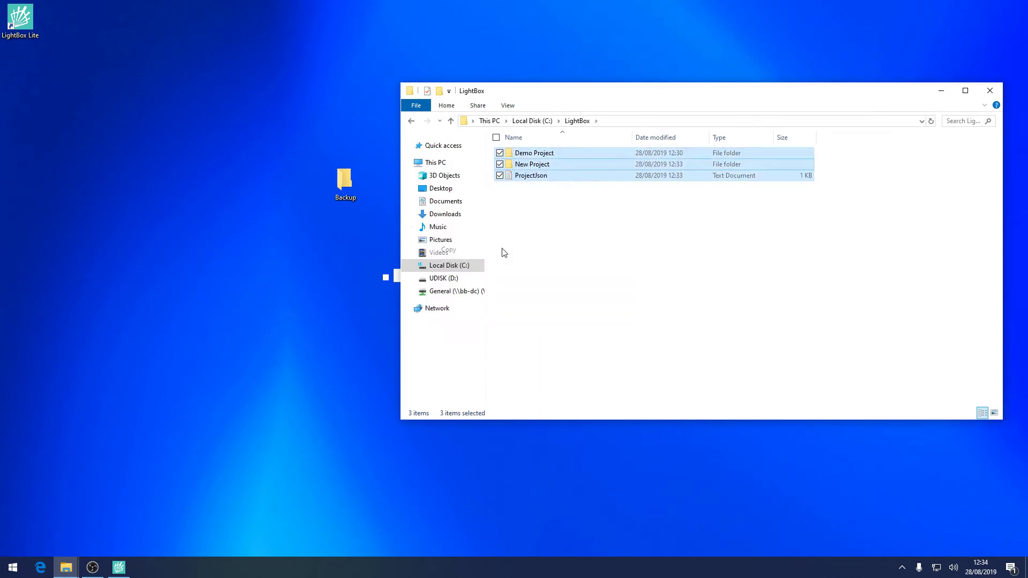
# Paste the copied LightBox items into the desktop Backup folder.
pyautogui.click(349, 186)
pyautogui.doubleClick(348, 185)
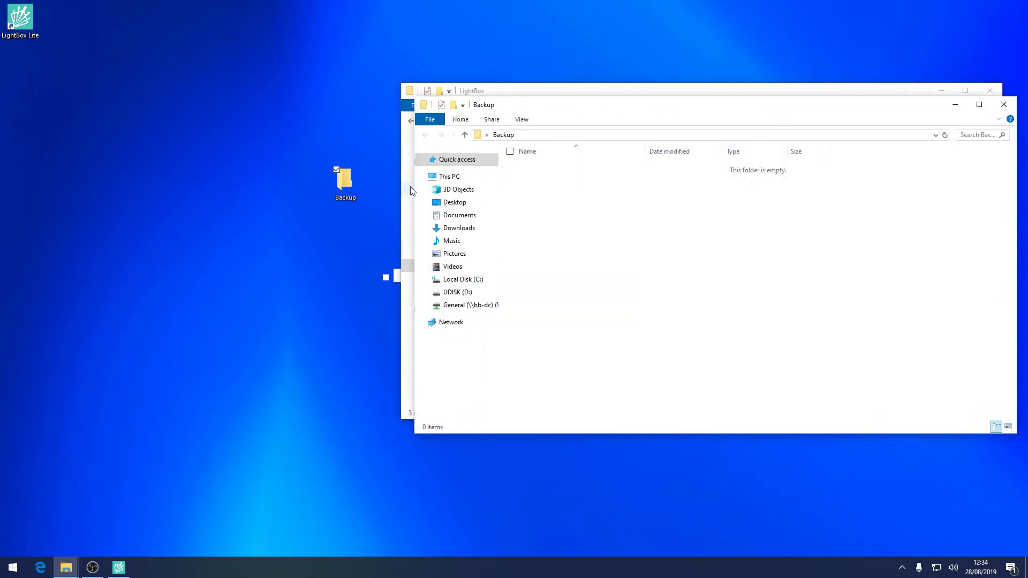
pyautogui.rightClick(578, 206)
pyautogui.click(527, 278)
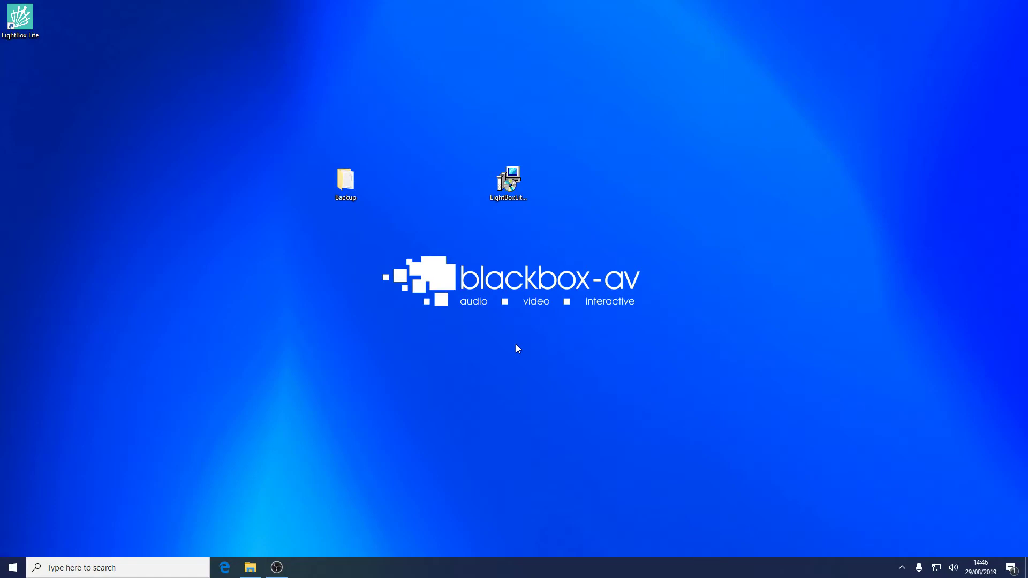
# Search 'add remove' and open Add or remove programs in Settings.
pyautogui.click(91, 564)
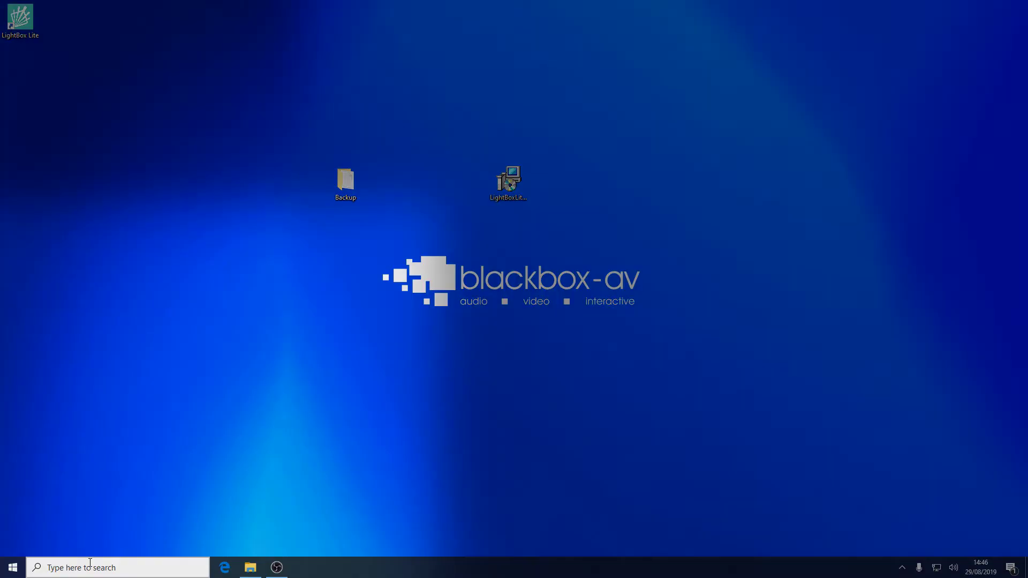
pyautogui.write('a')
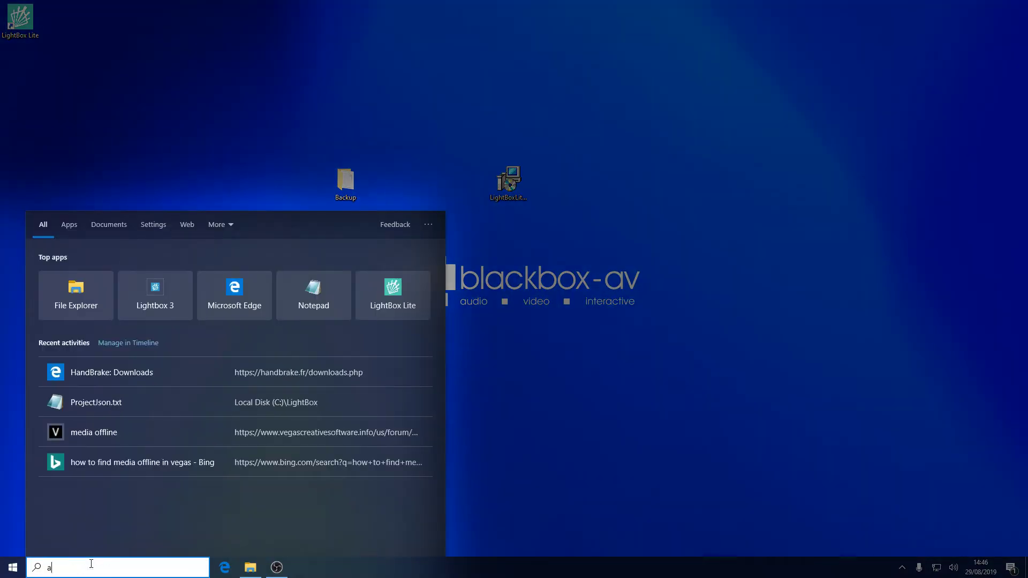
pyautogui.write('dd remove')
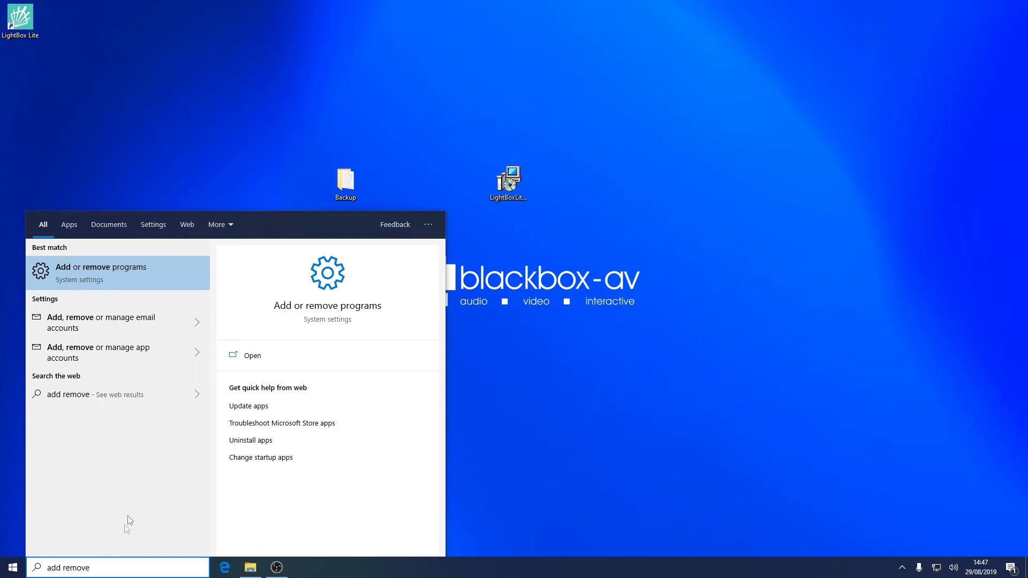
pyautogui.click(123, 279)
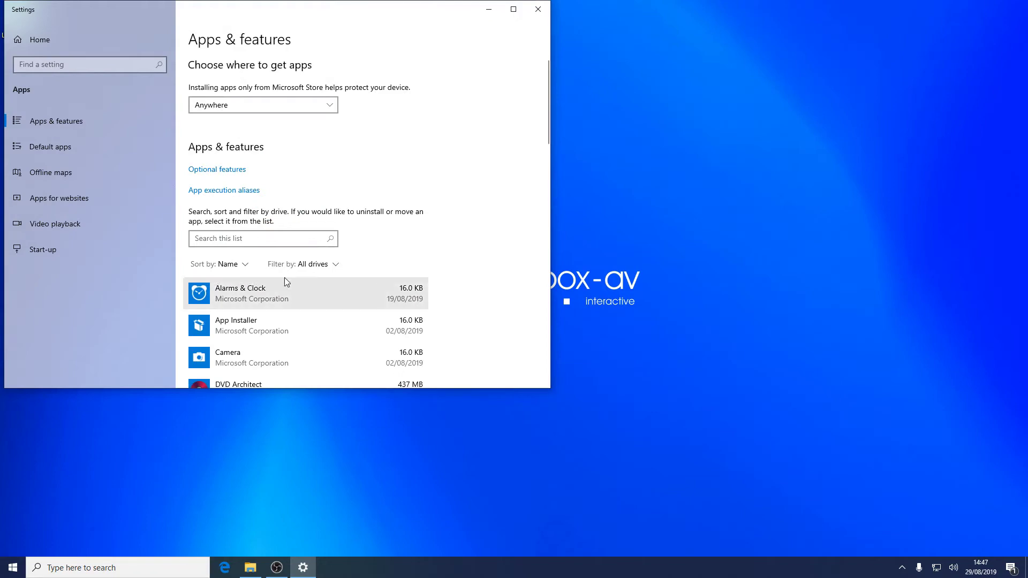
# Uninstall LightBoxManager_Installer, confirming the removal, then close Settings.
pyautogui.scroll(-1, 285, 278)
pyautogui.scroll(-4, 286, 278)
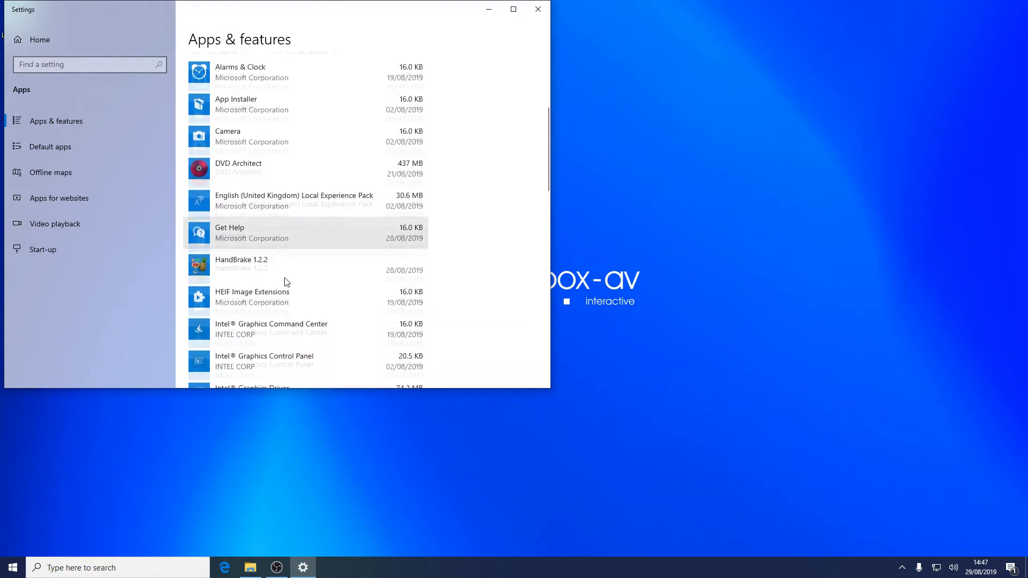
pyautogui.scroll(-2, 285, 278)
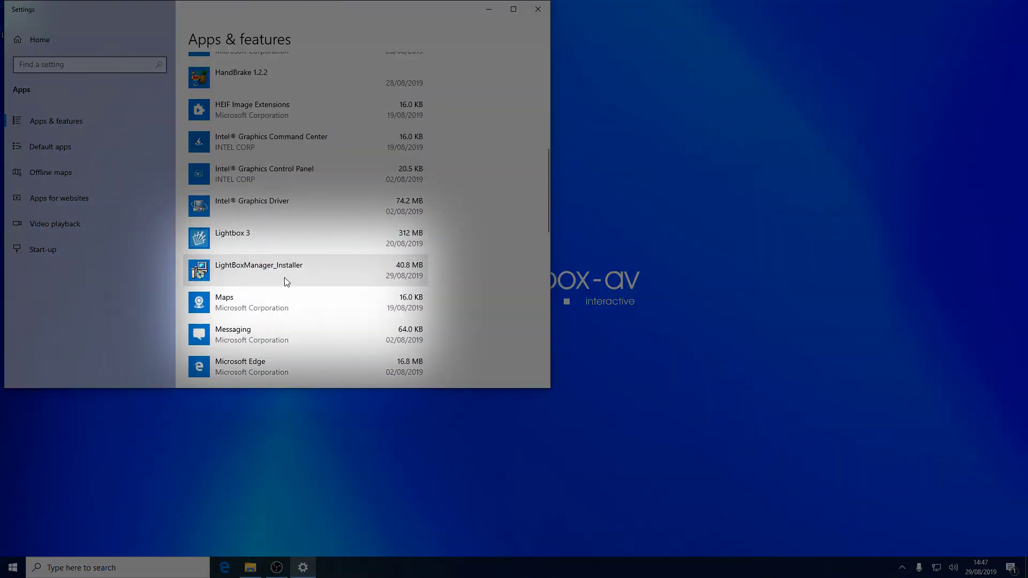
pyautogui.click(284, 277)
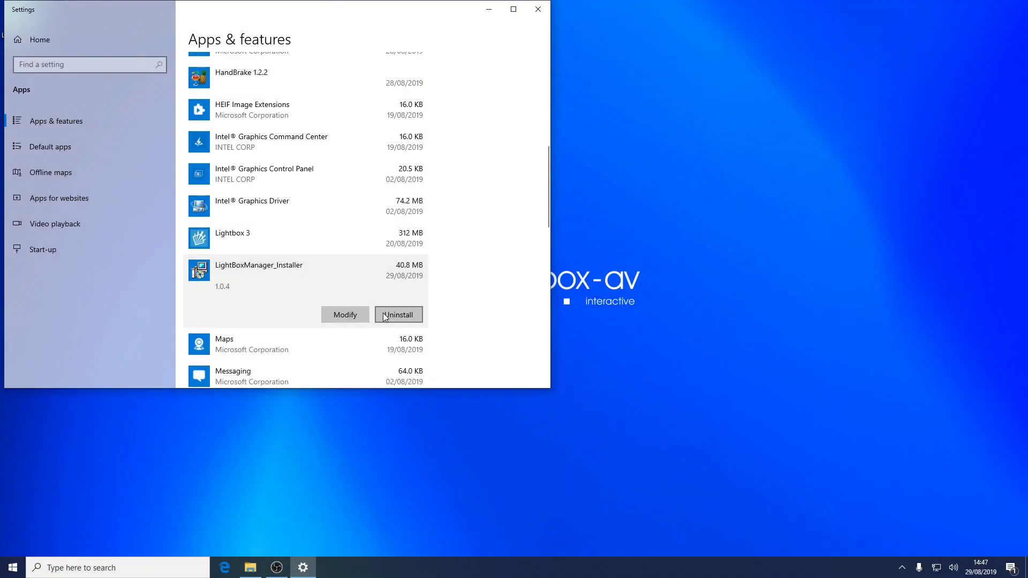
pyautogui.click(387, 313)
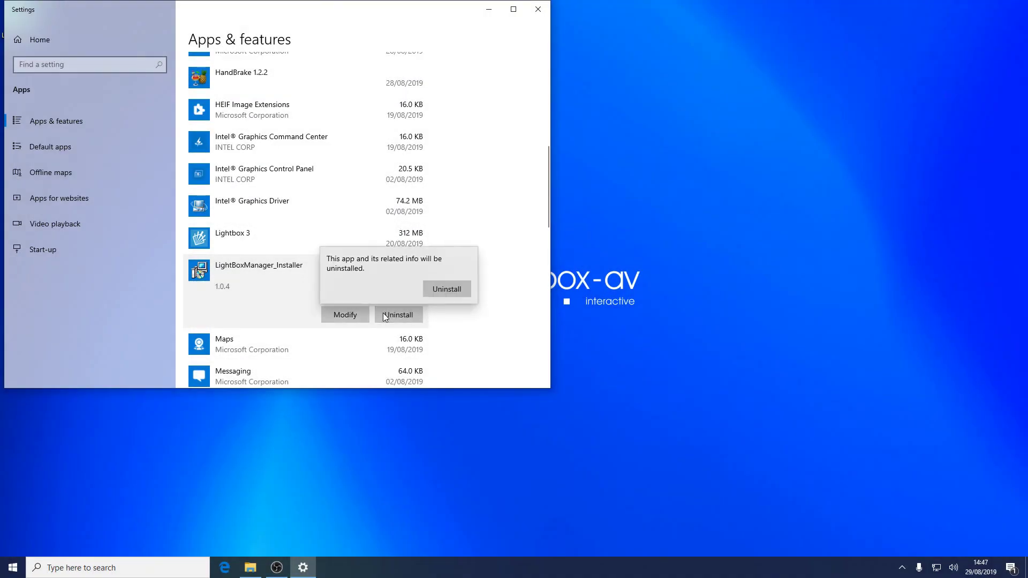
pyautogui.click(442, 289)
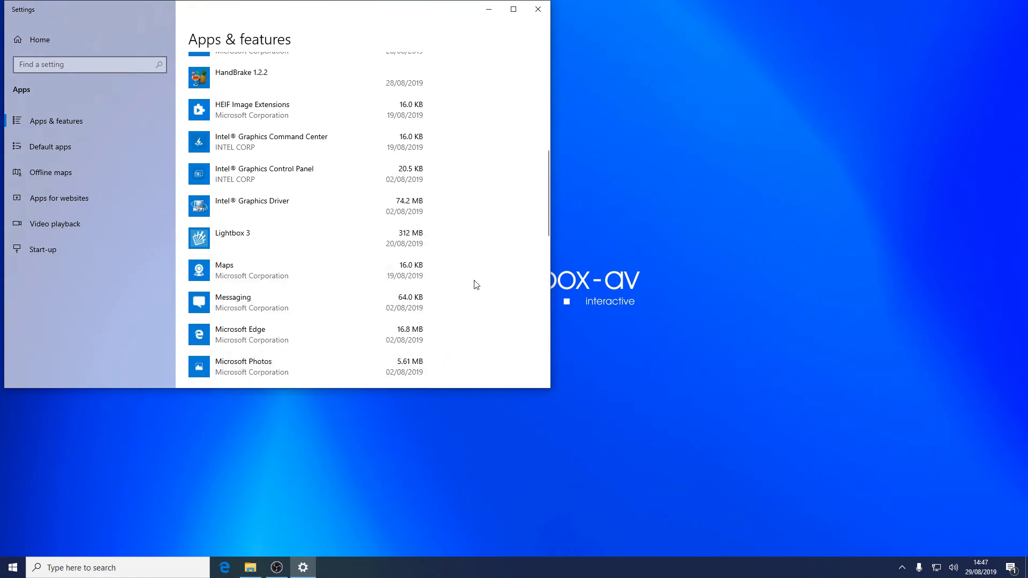
pyautogui.click(535, 10)
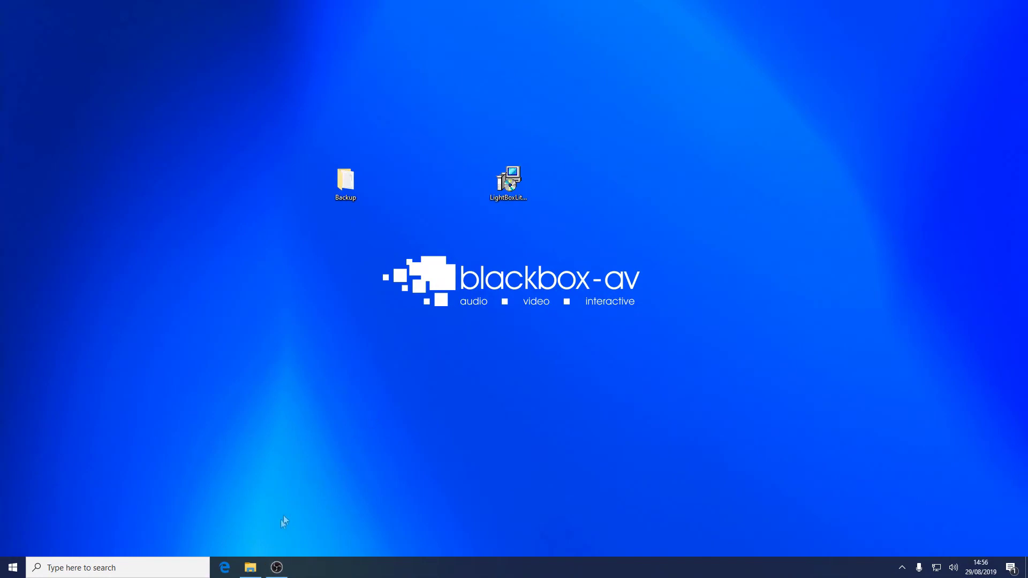
# Open Local Disk (C:) in File Explorer and delete its LightBox folder.
pyautogui.click(250, 568)
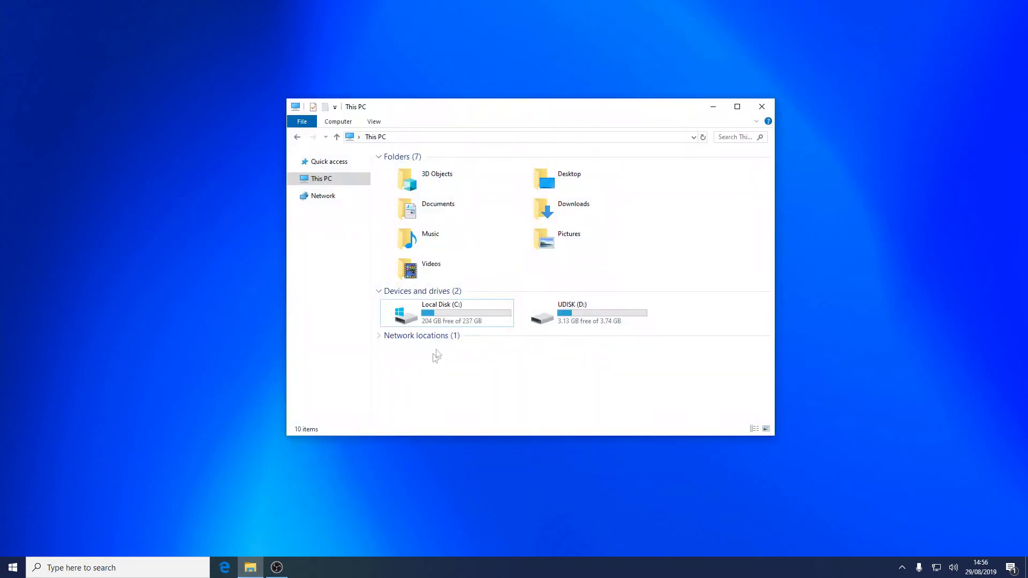
pyautogui.click(466, 325)
pyautogui.doubleClick(466, 325)
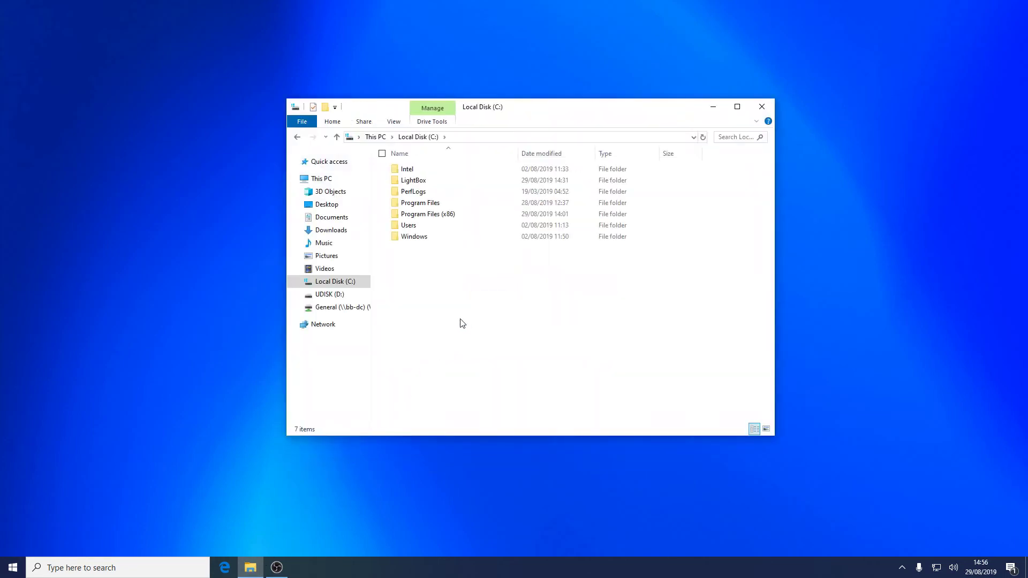
pyautogui.click(448, 183)
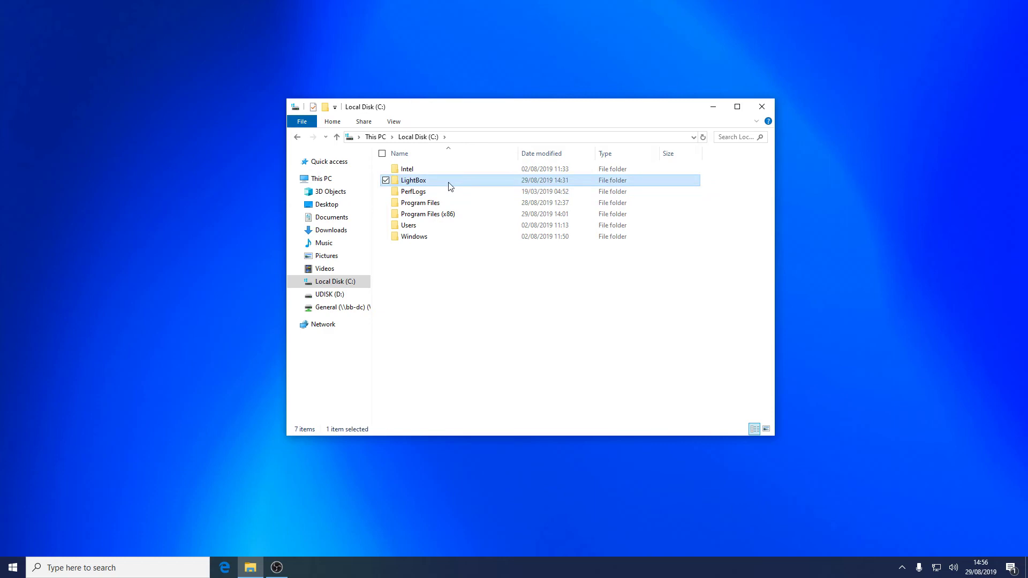
pyautogui.rightClick(449, 186)
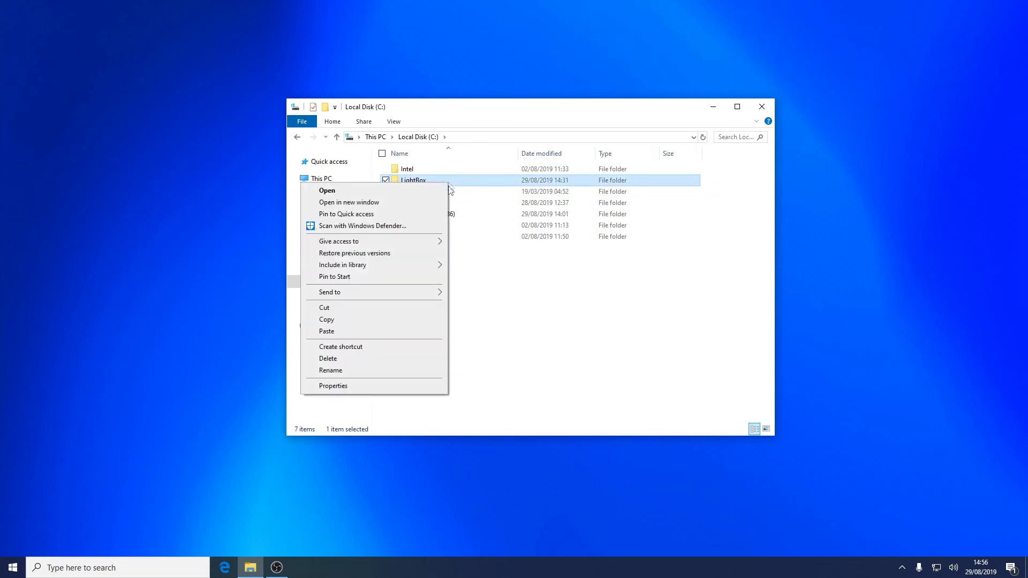
pyautogui.click(327, 359)
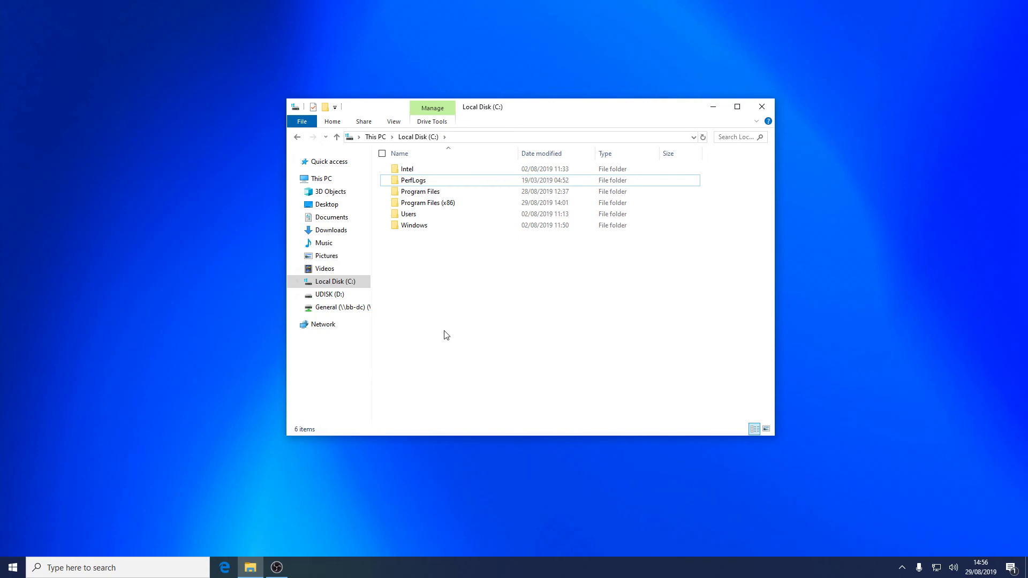